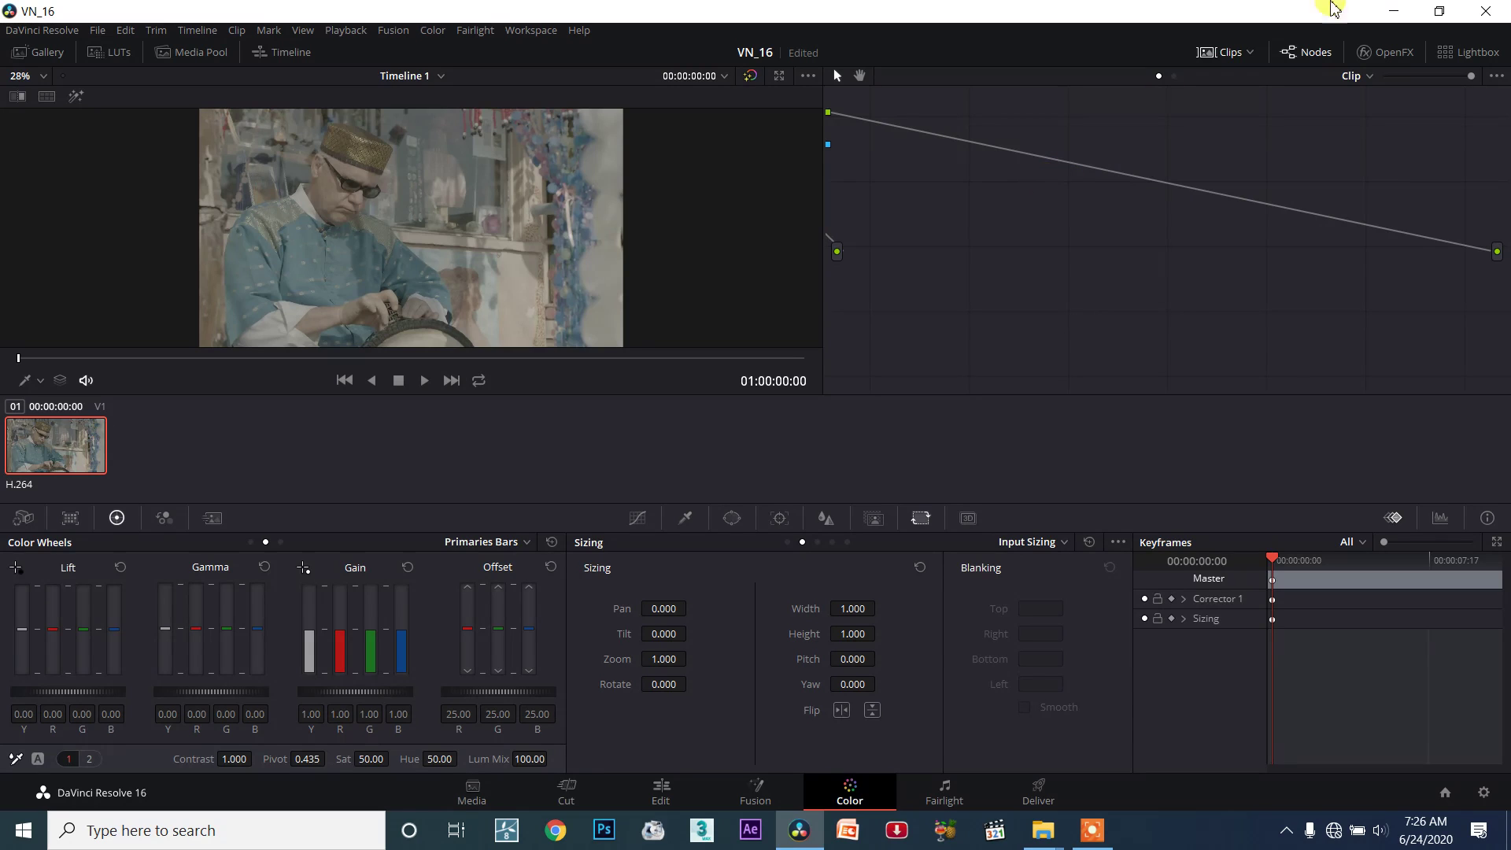
- Hide the clip thumbnails and show the Vectorscope in the docked scopes panel
click(1228, 52)
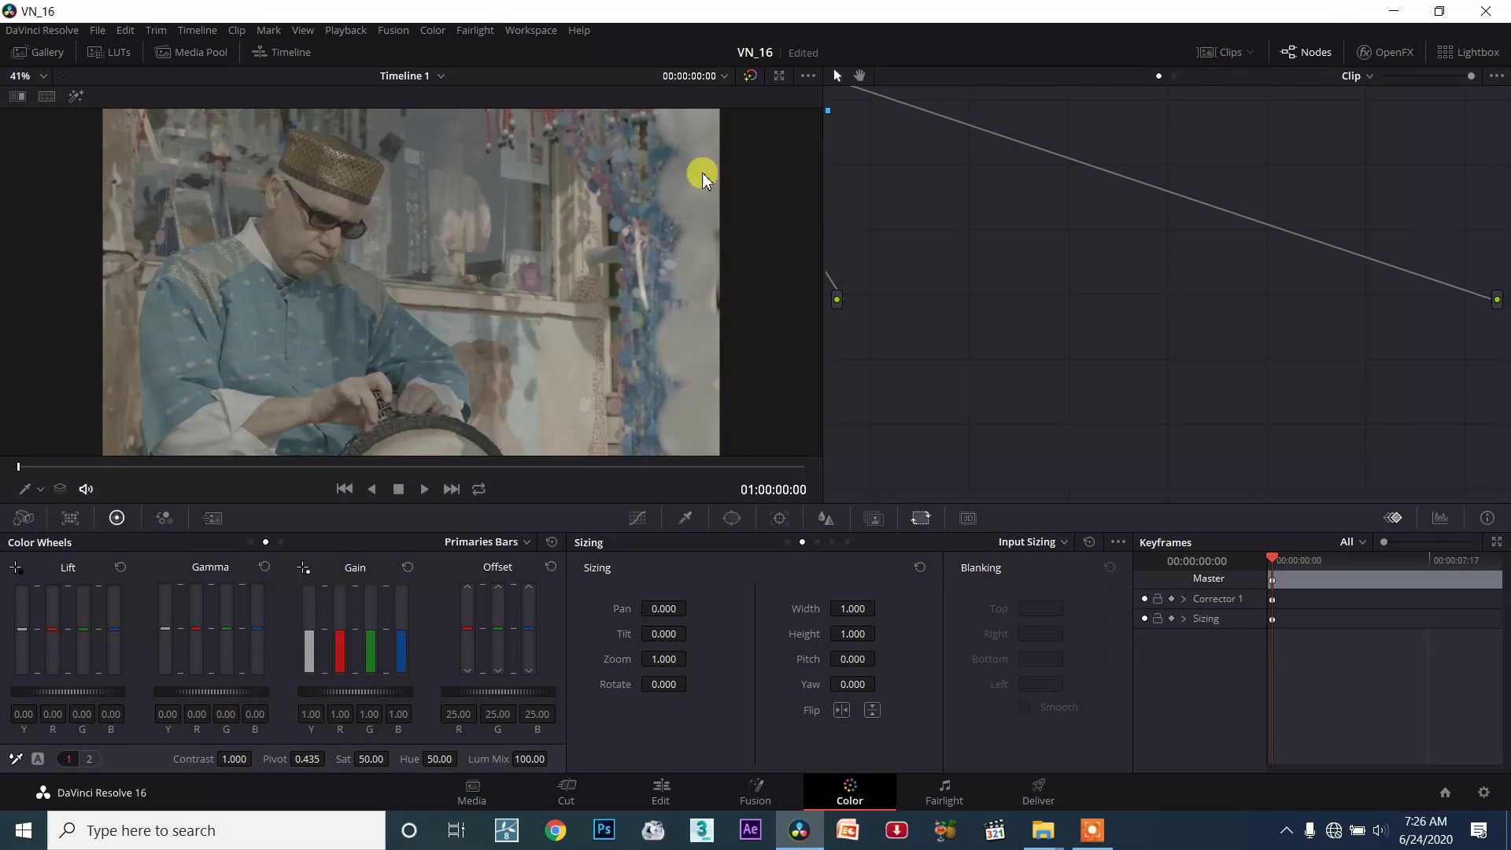
click(1437, 518)
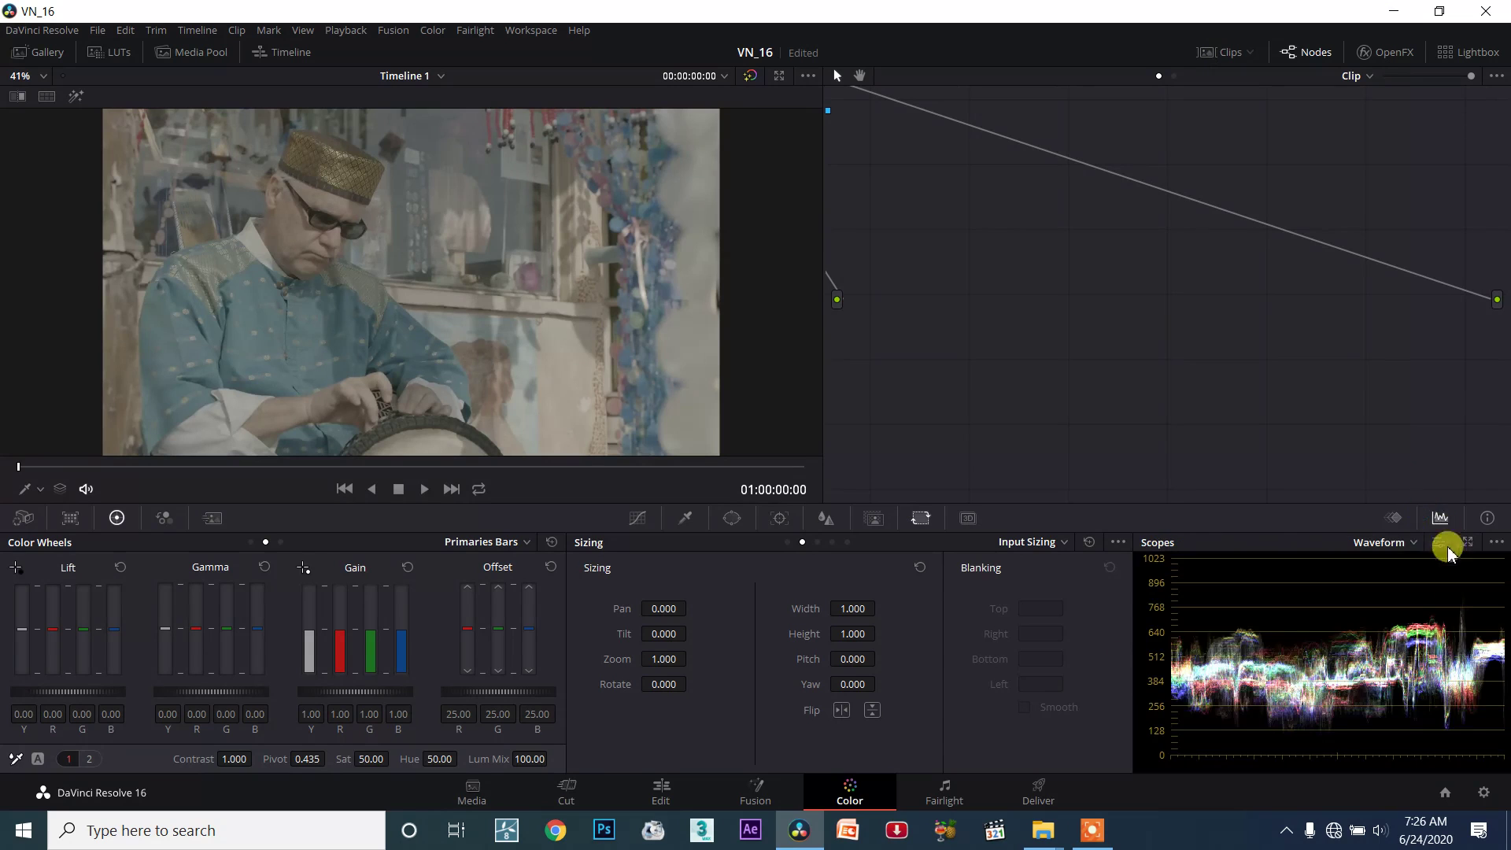
click(1401, 542)
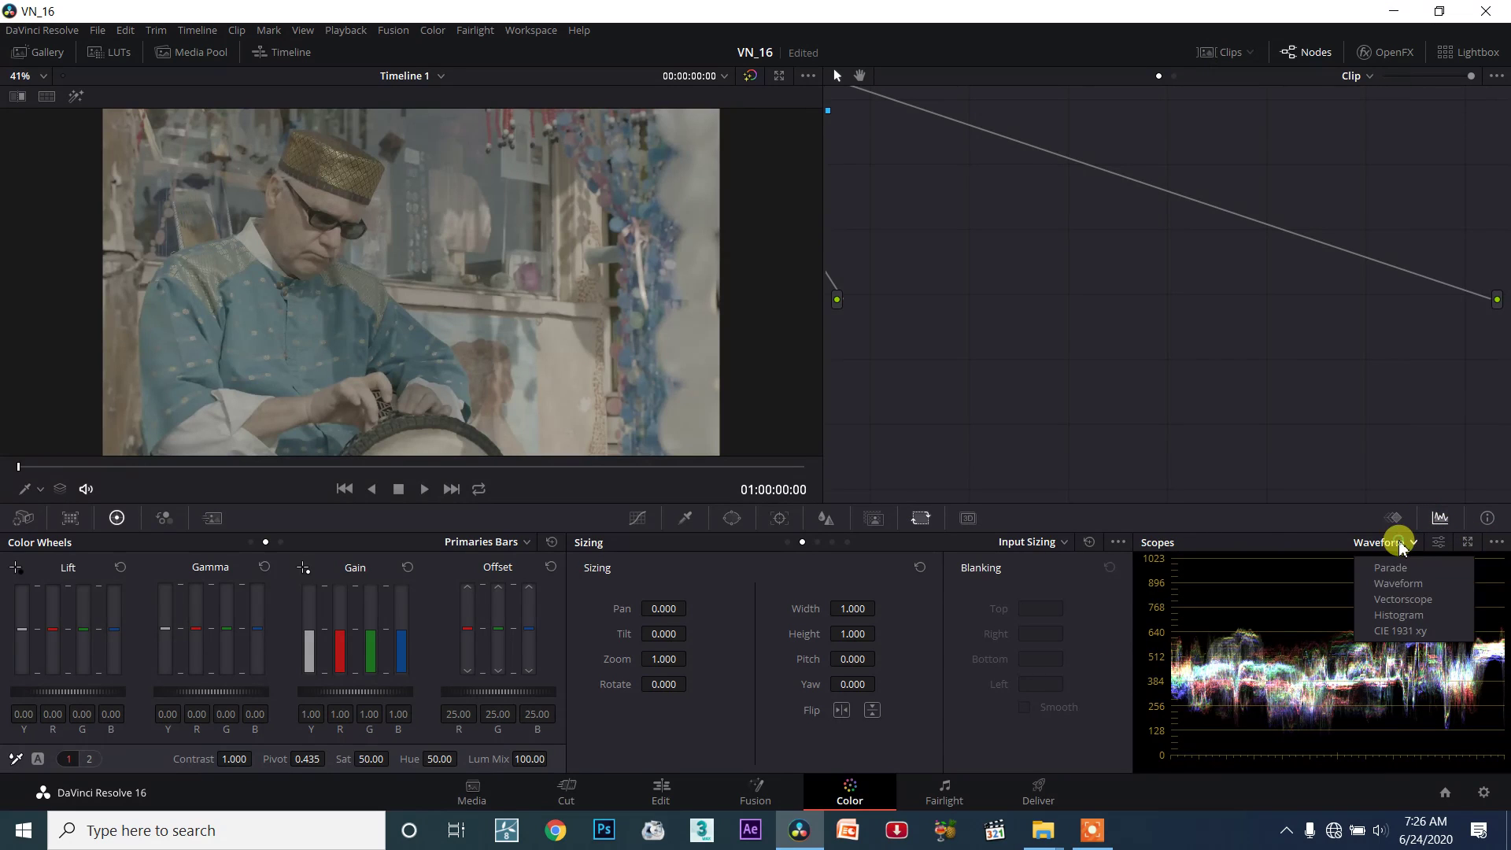
click(1404, 601)
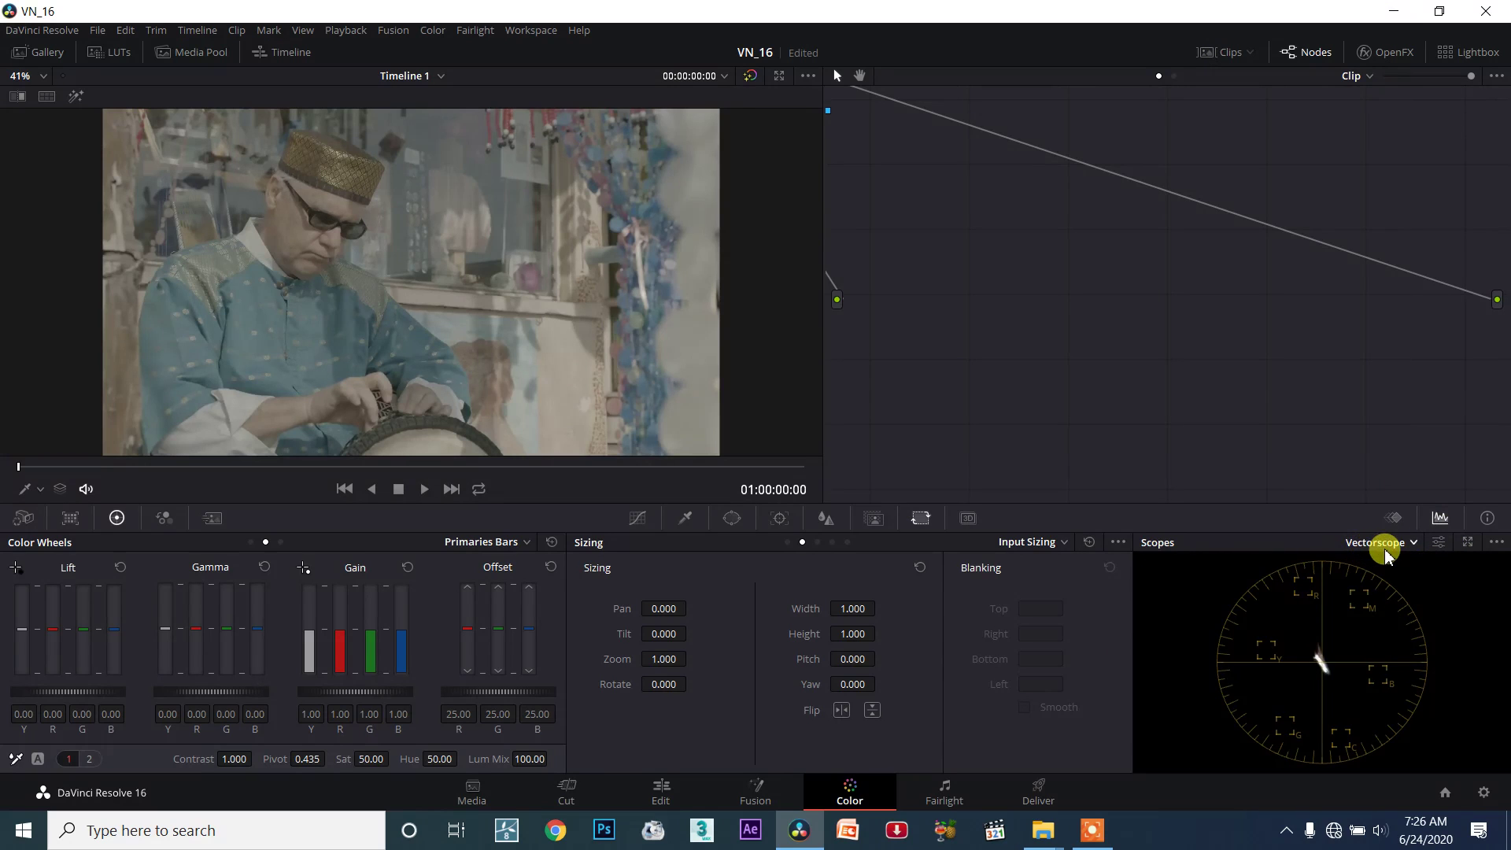
- Pop the scopes out into a floating window set to Vectorscope
click(1468, 543)
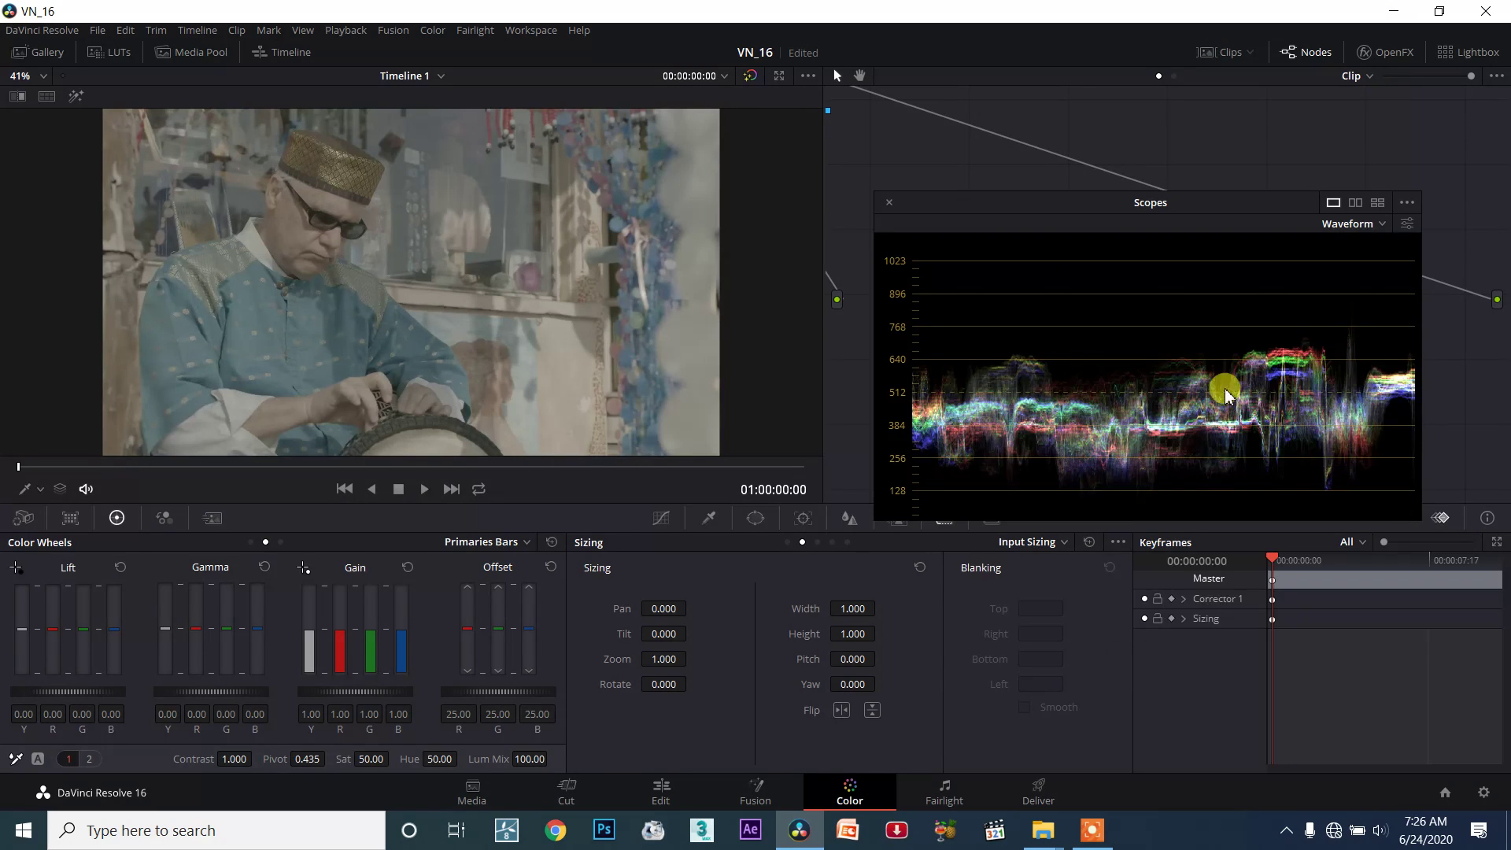
click(1356, 224)
click(1370, 281)
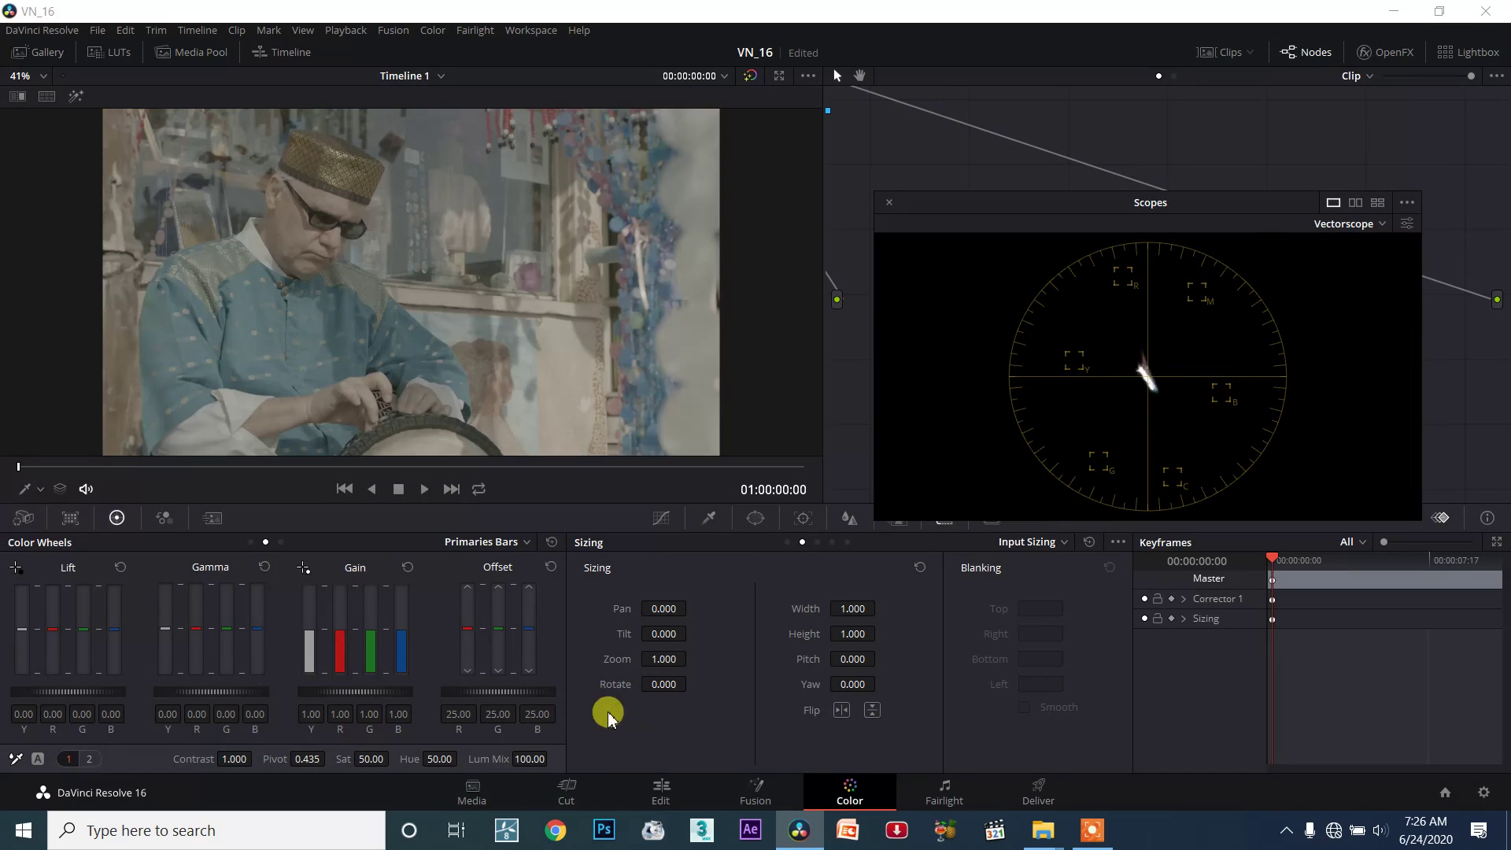
- Raise master Gain to 1.27 and switch the primaries from bars to colour wheels
drag(373, 696, 370, 675)
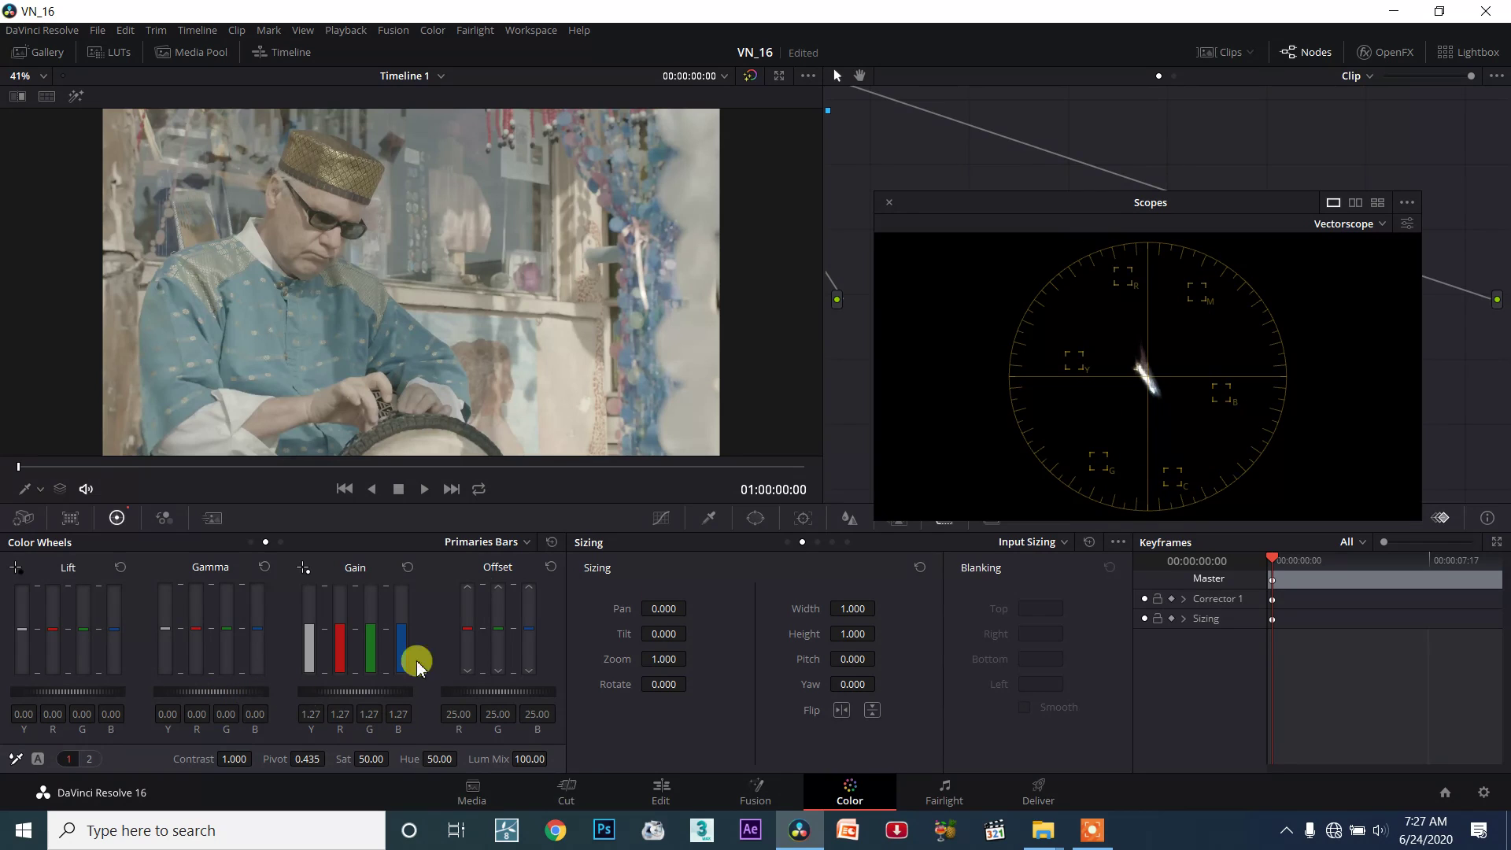
click(505, 542)
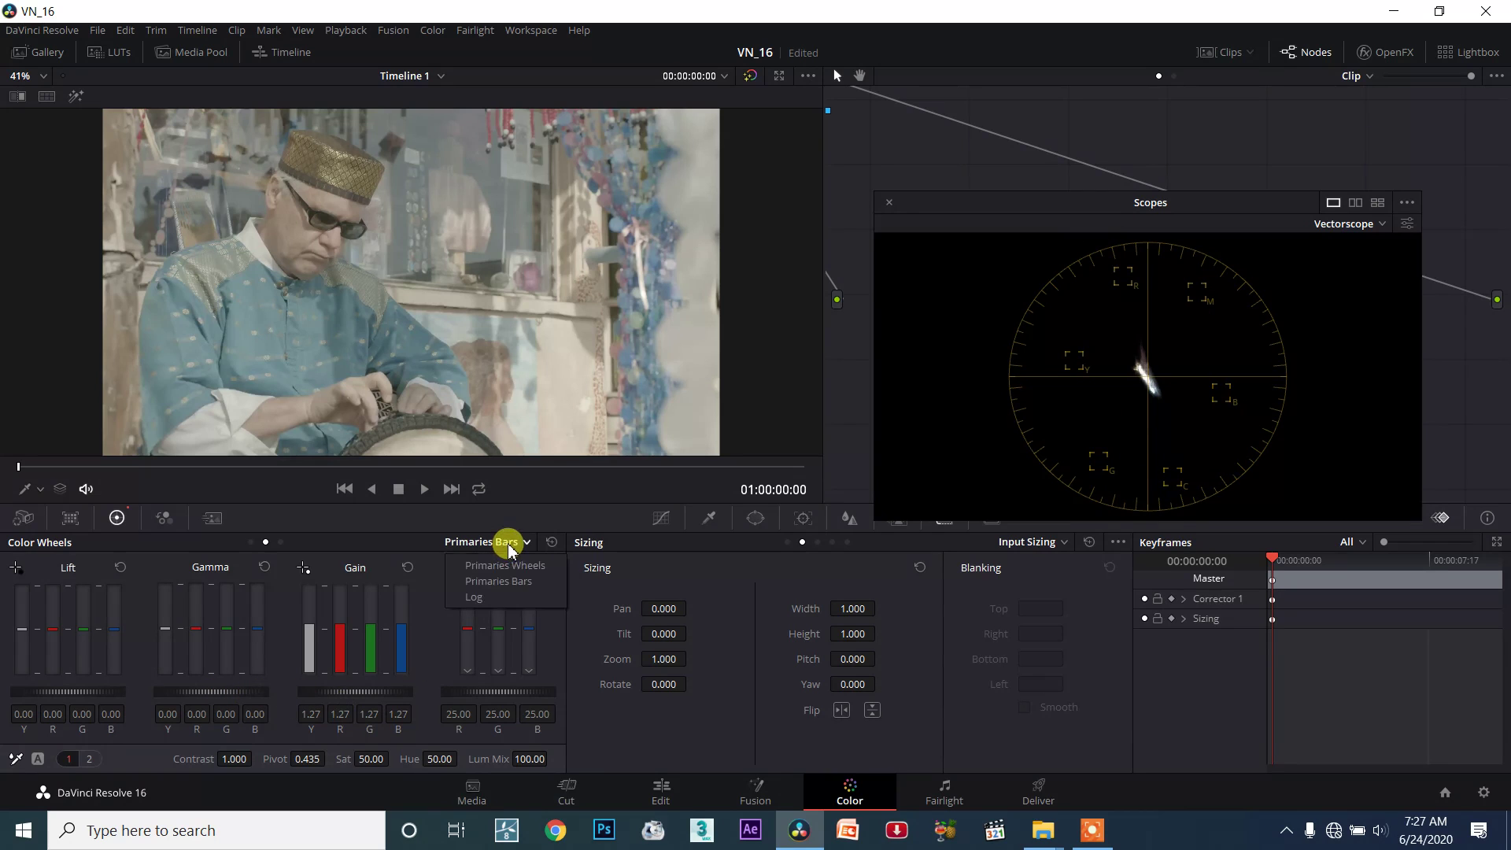
click(520, 587)
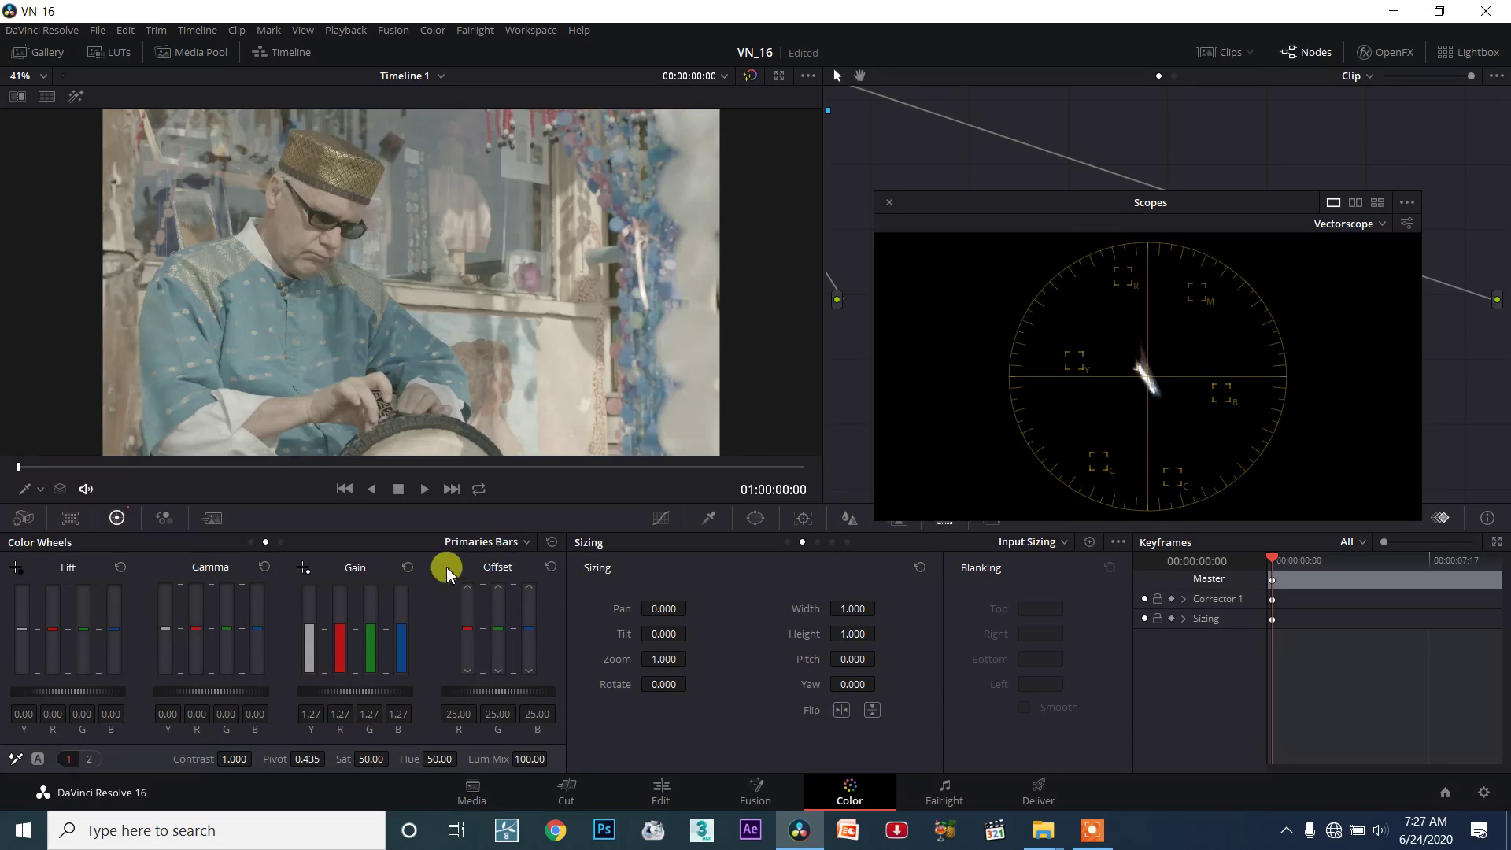
click(517, 543)
click(512, 566)
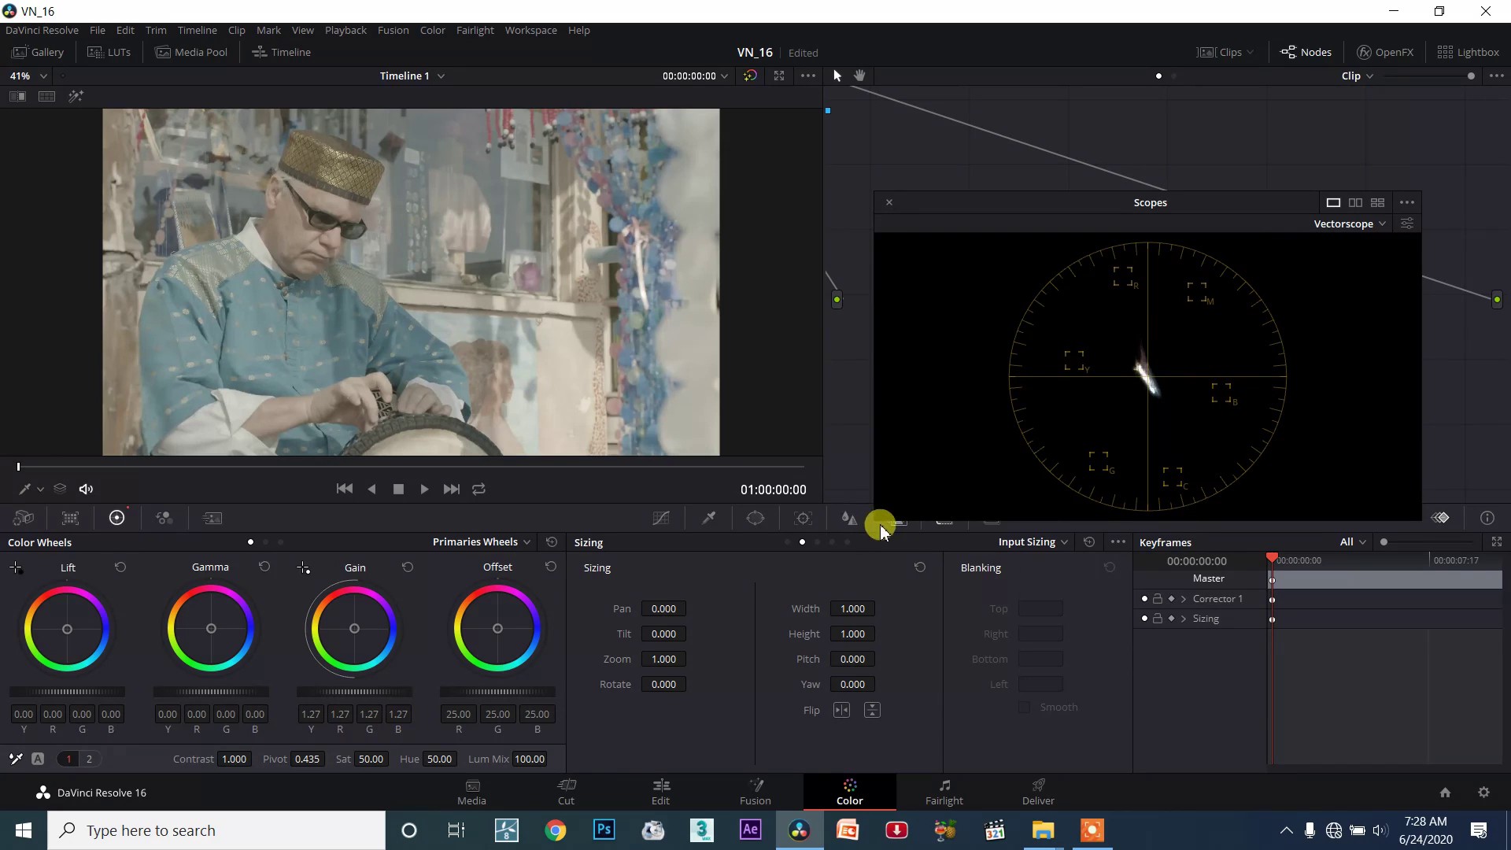
- Move the floating scopes up-left, switch to Primaries Bars, and push red gain to 2.76
drag(1052, 205, 985, 140)
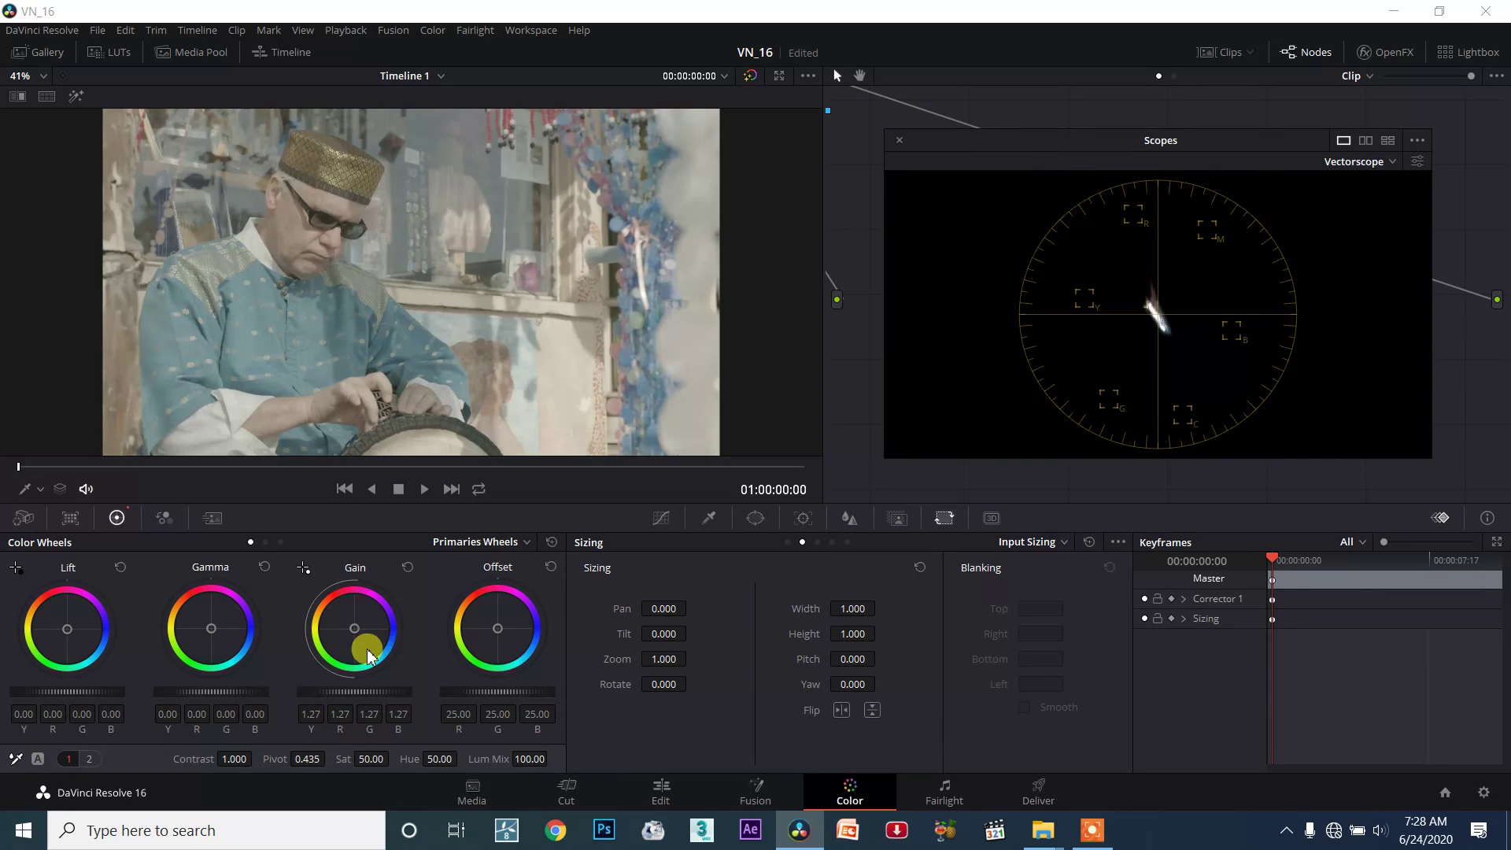
click(525, 542)
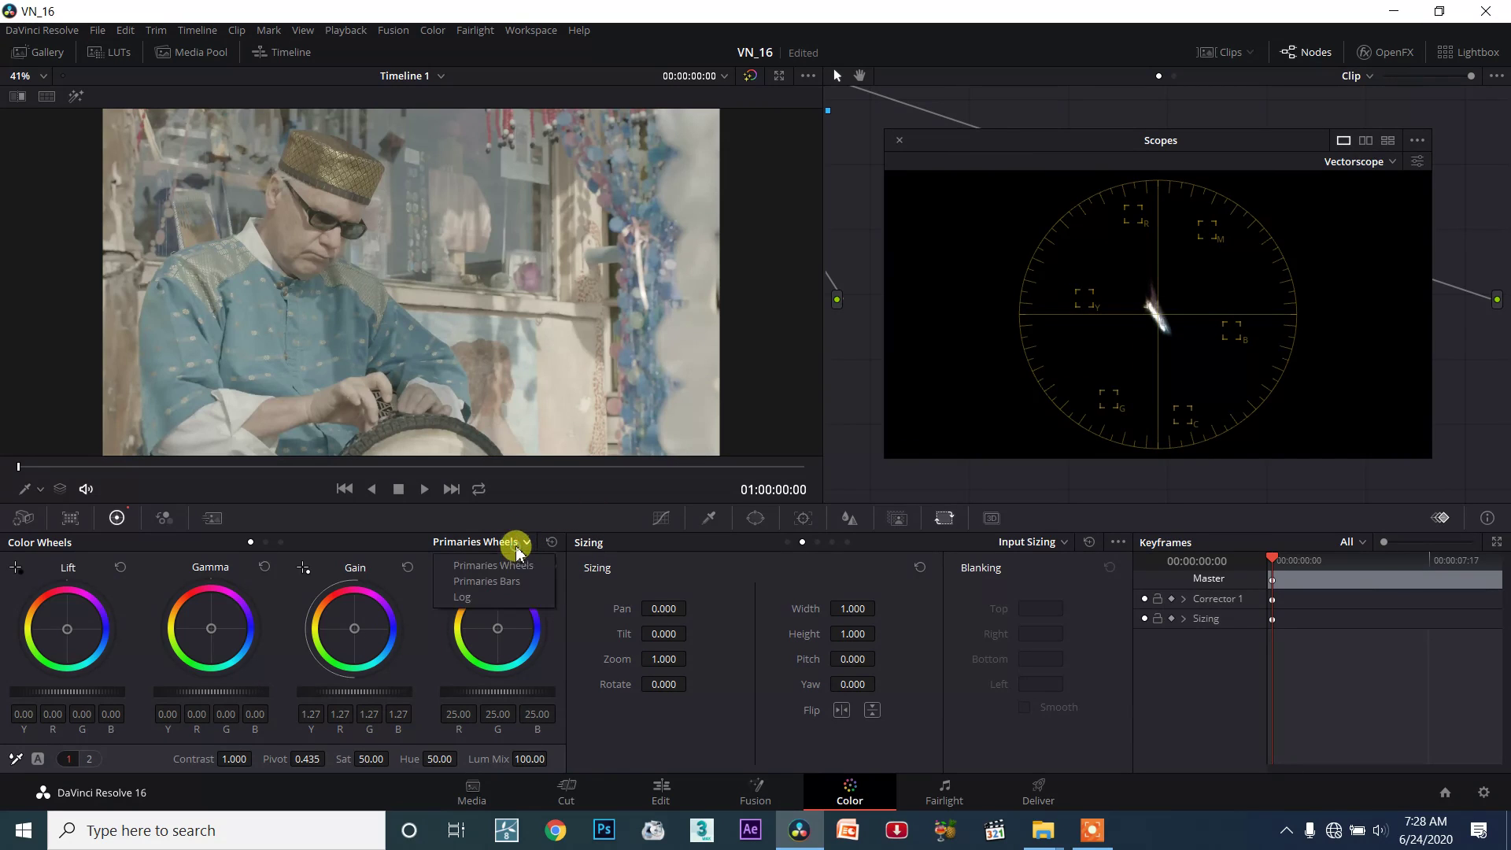
click(518, 581)
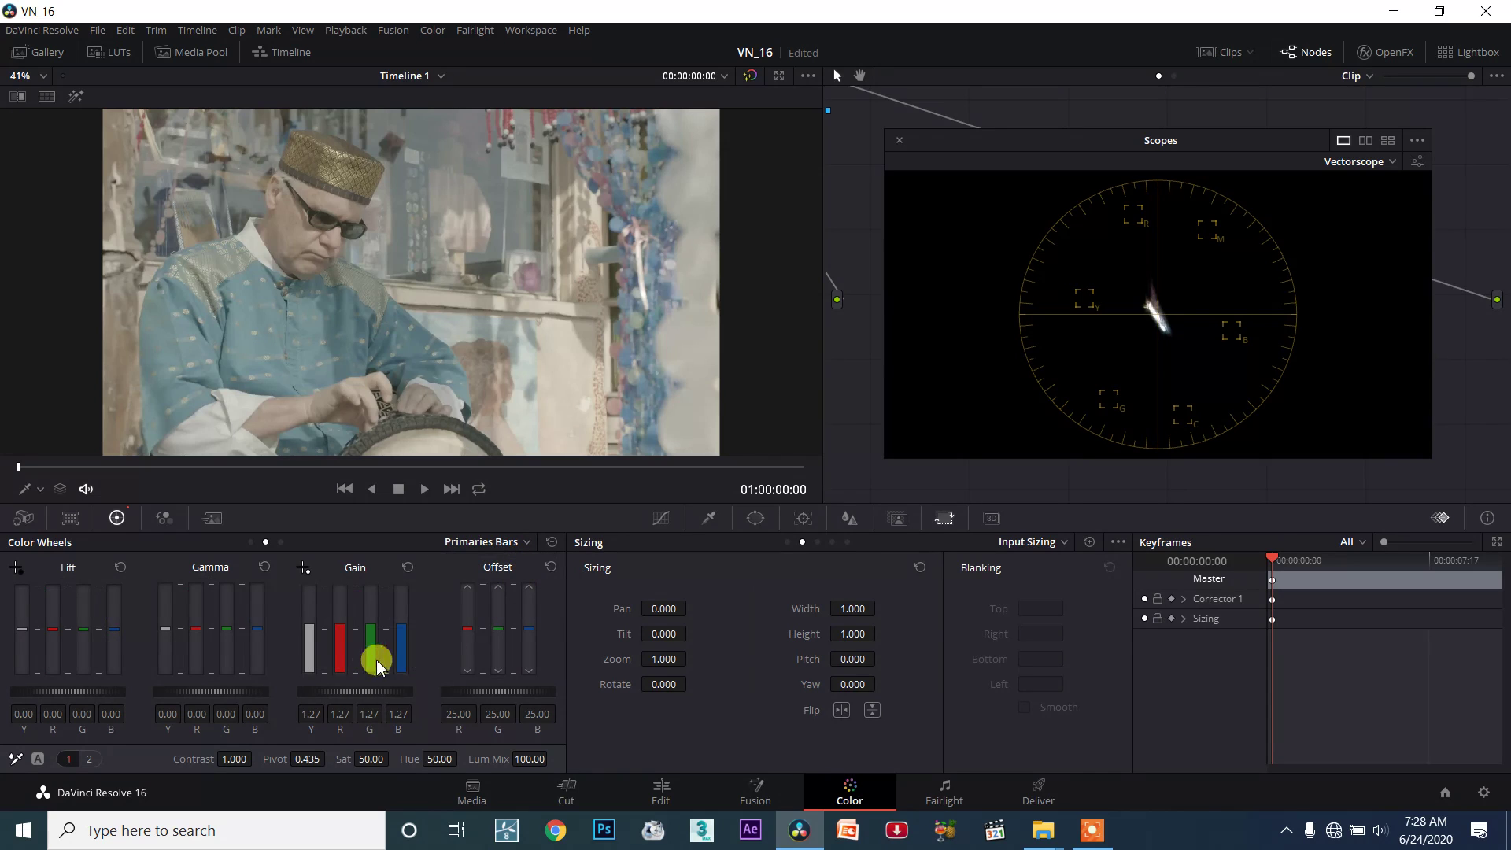
drag(339, 629, 336, 611)
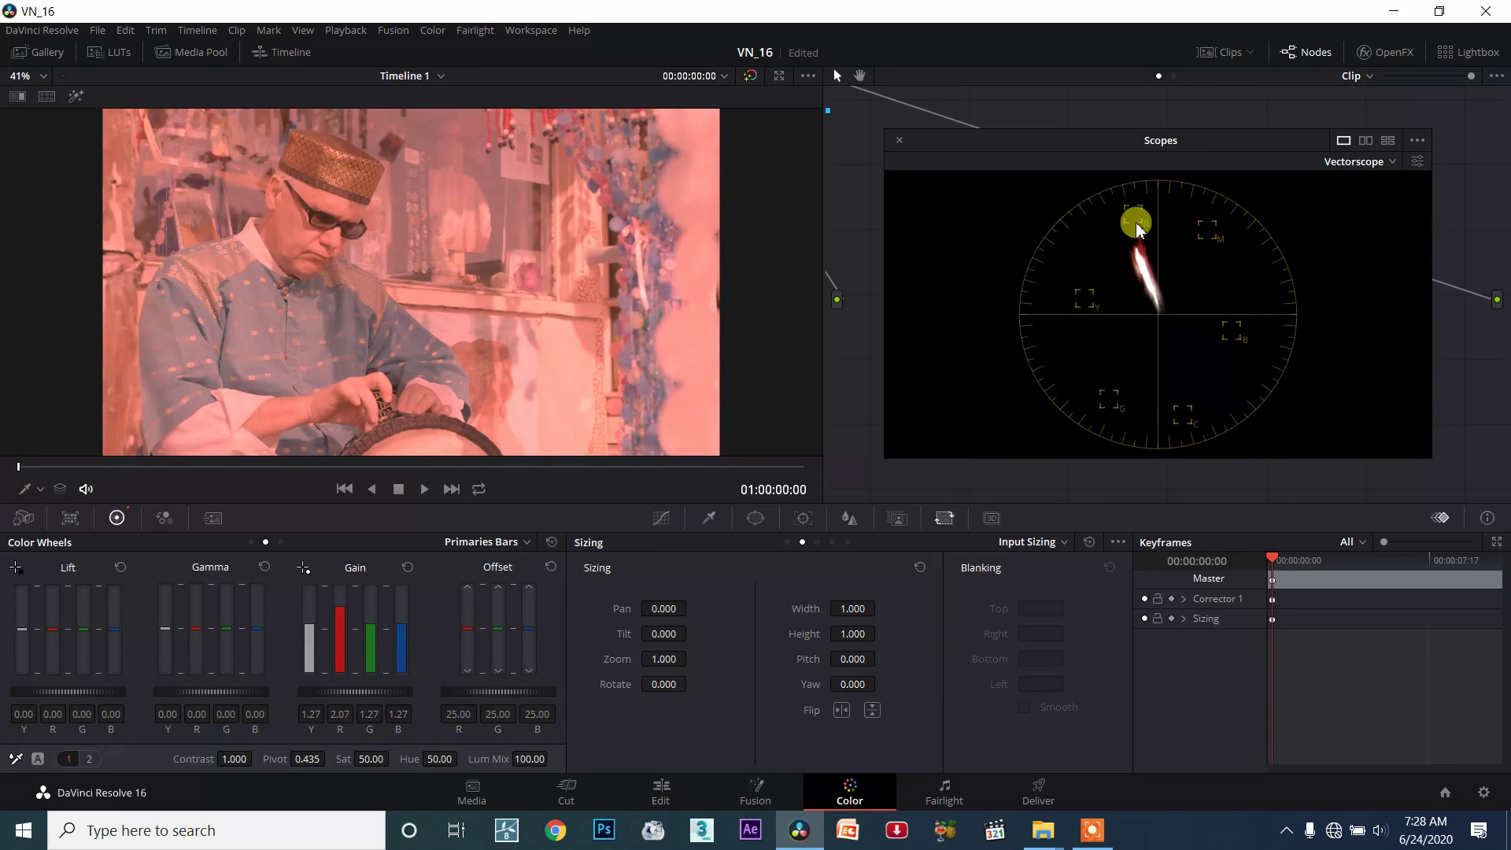
drag(337, 618, 339, 585)
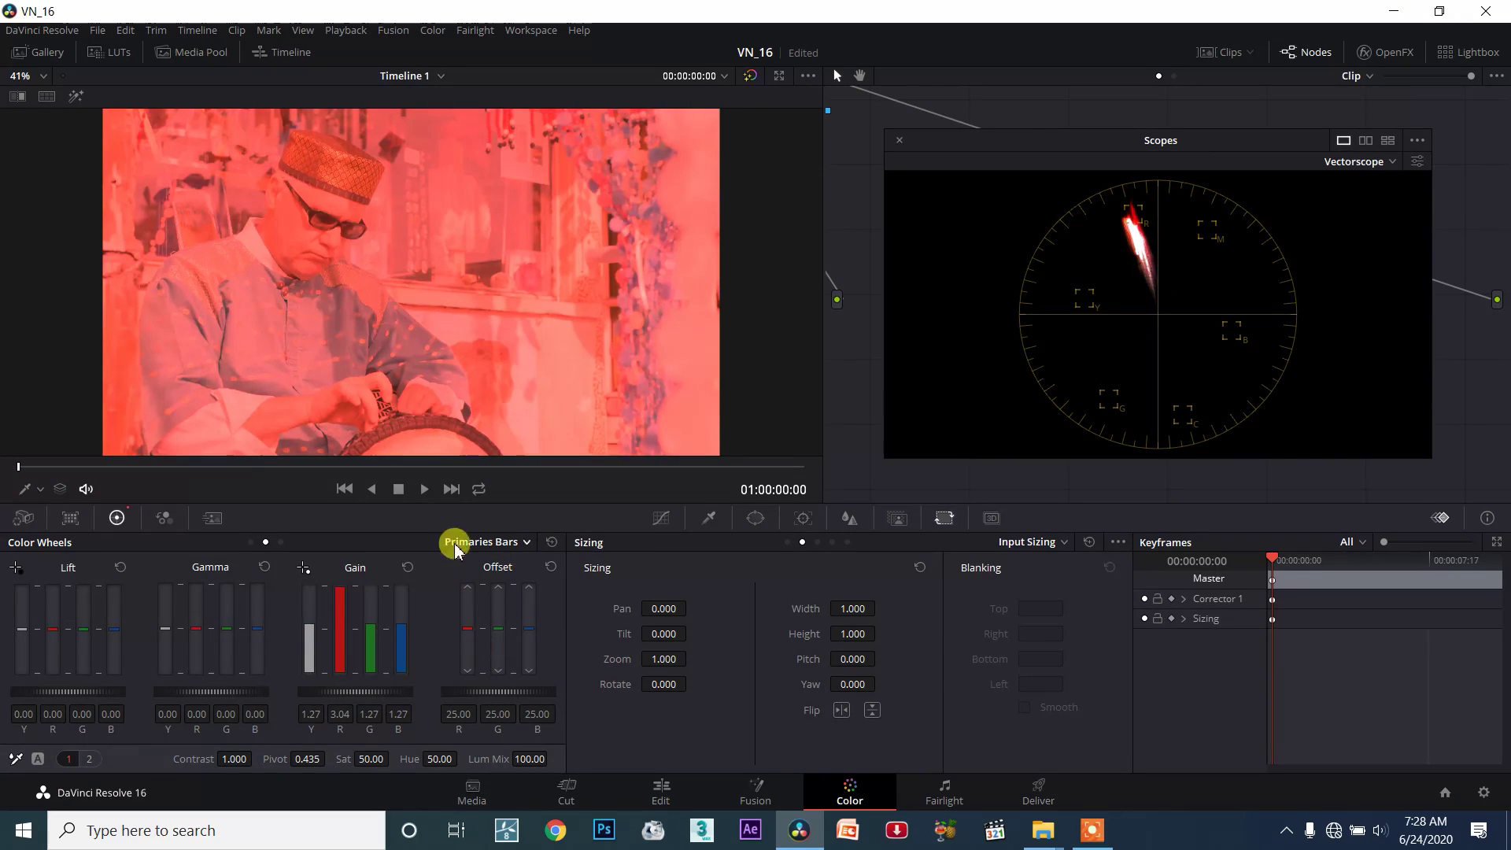
- Return to colour wheels, pull gain balance away from red, then reset Gain to 1.00
click(494, 543)
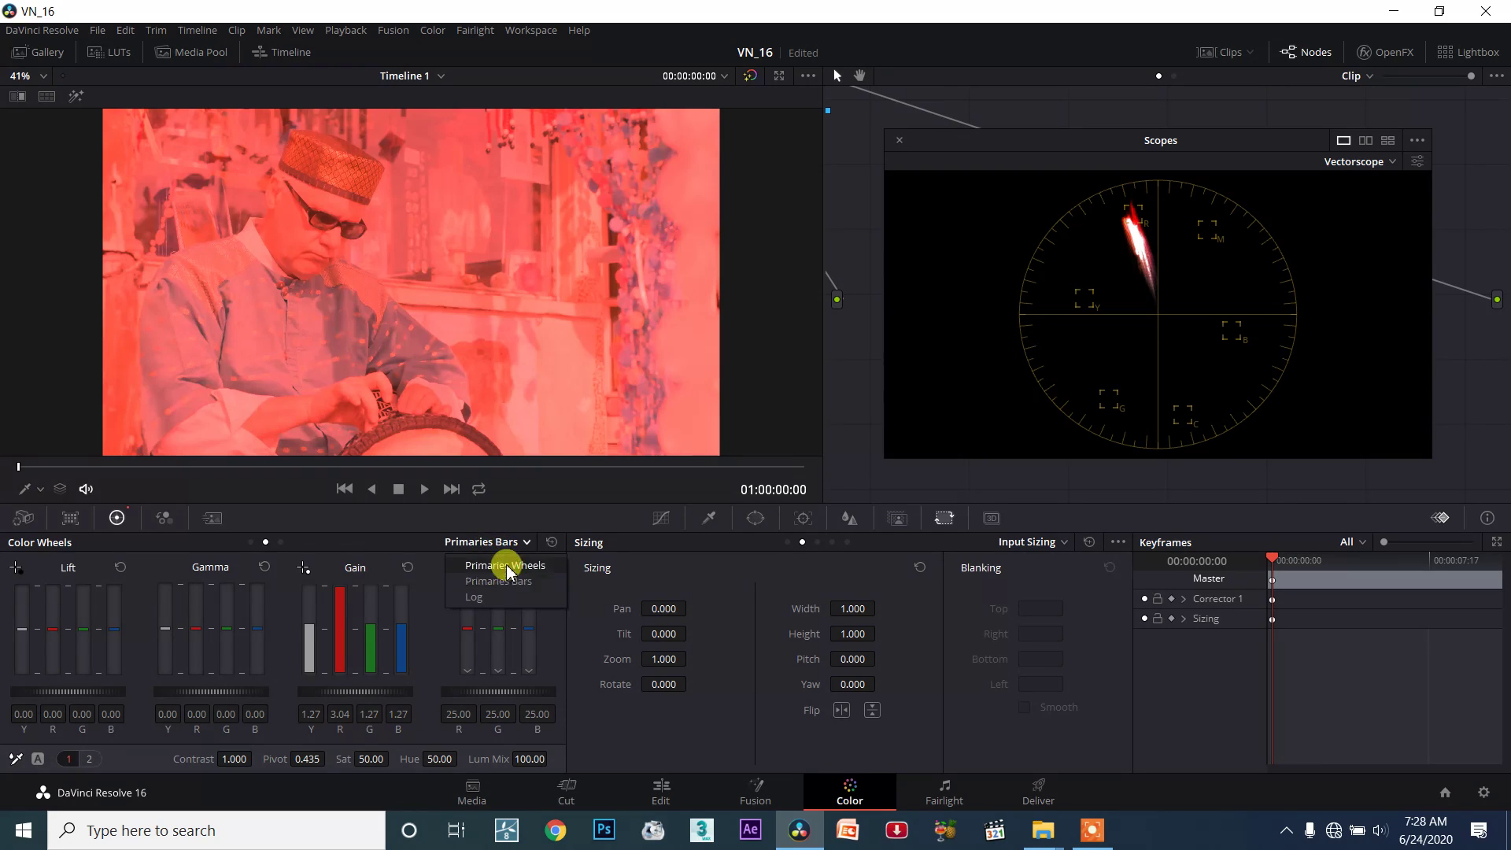
click(504, 565)
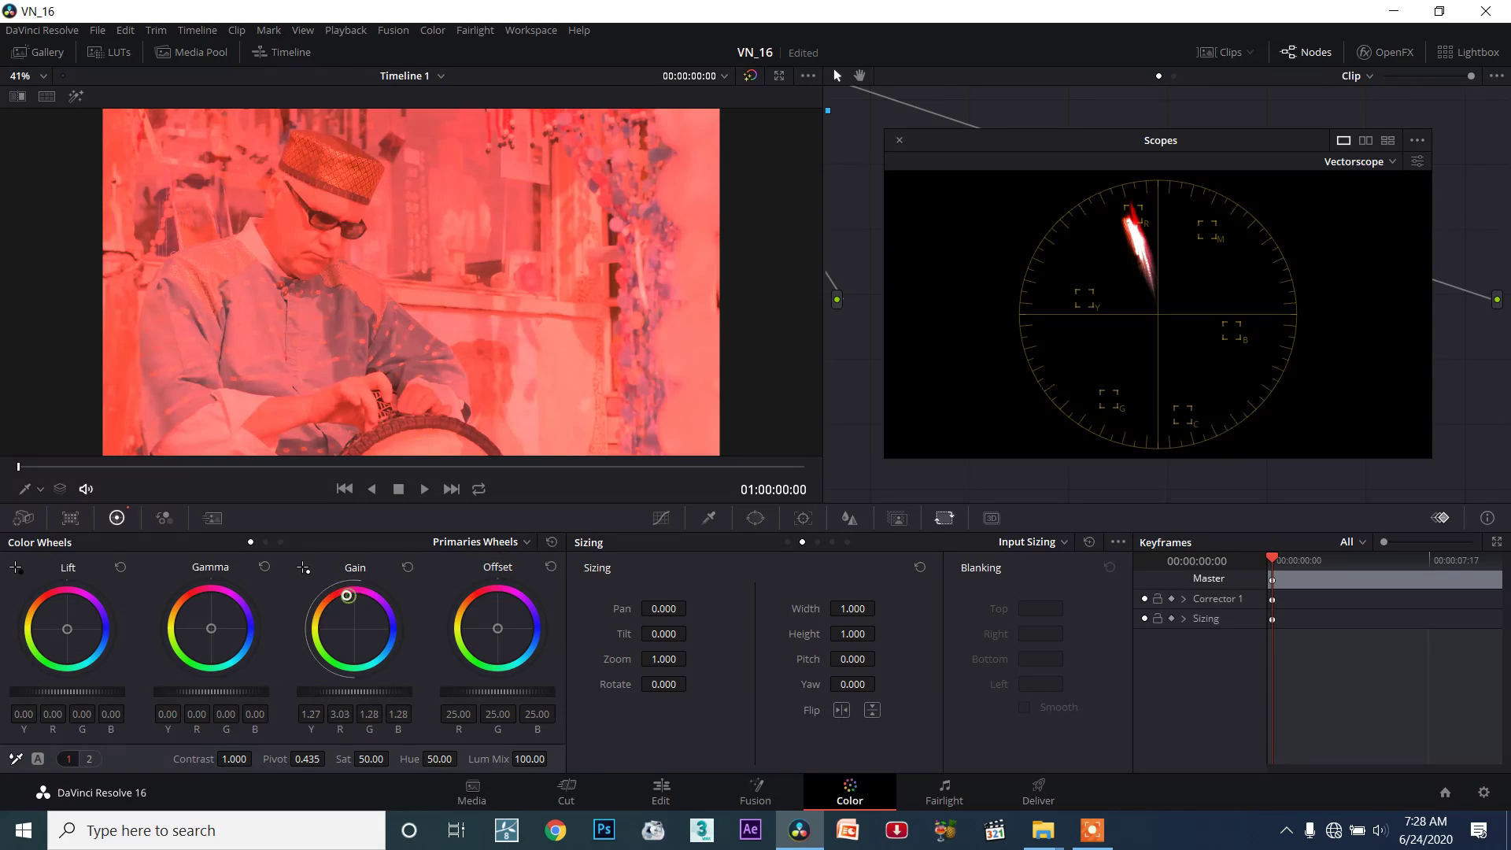
drag(347, 599, 353, 623)
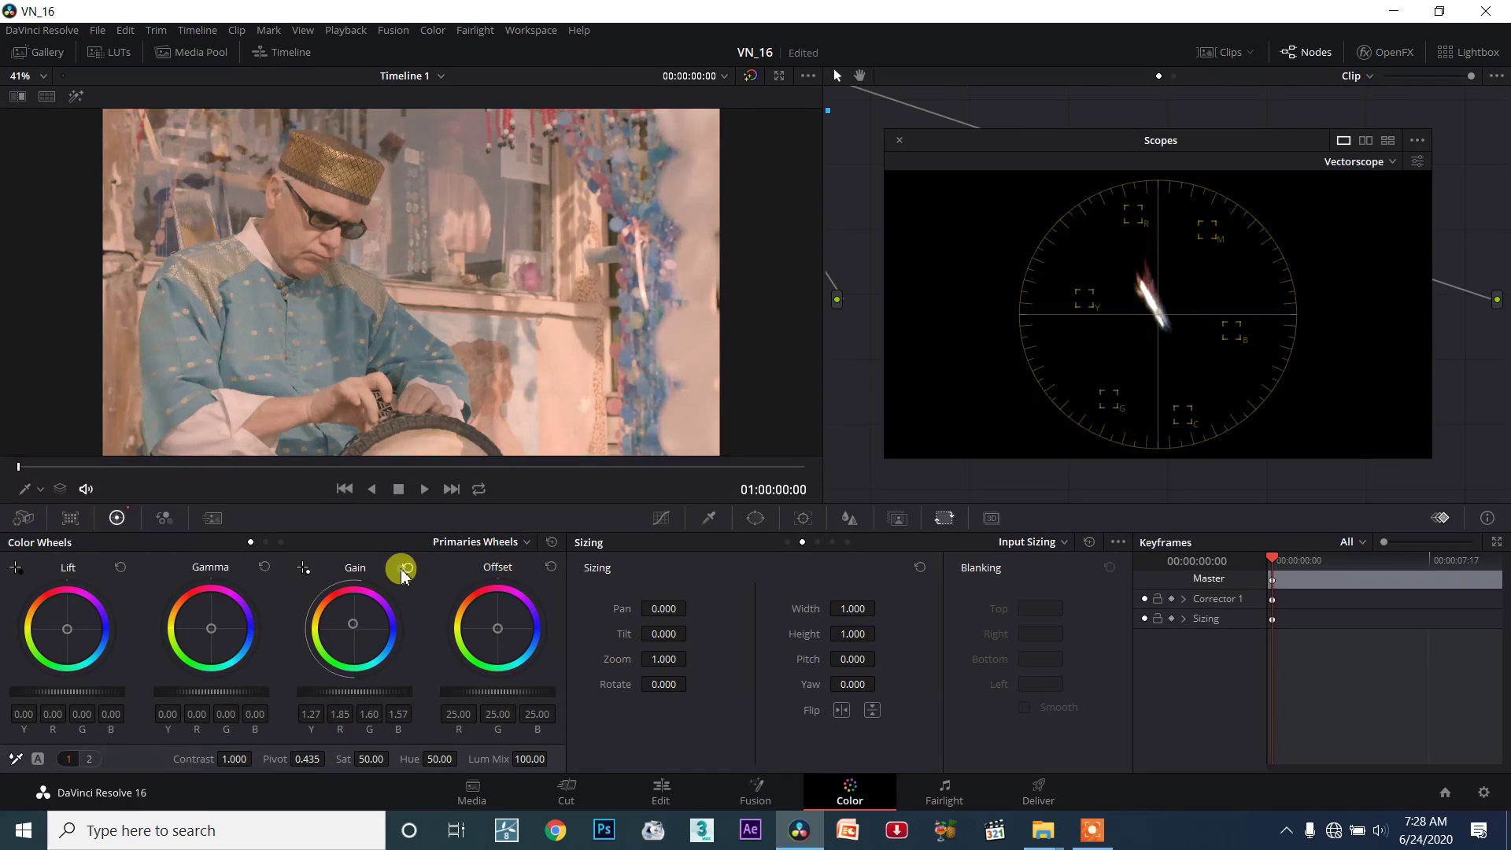
click(404, 569)
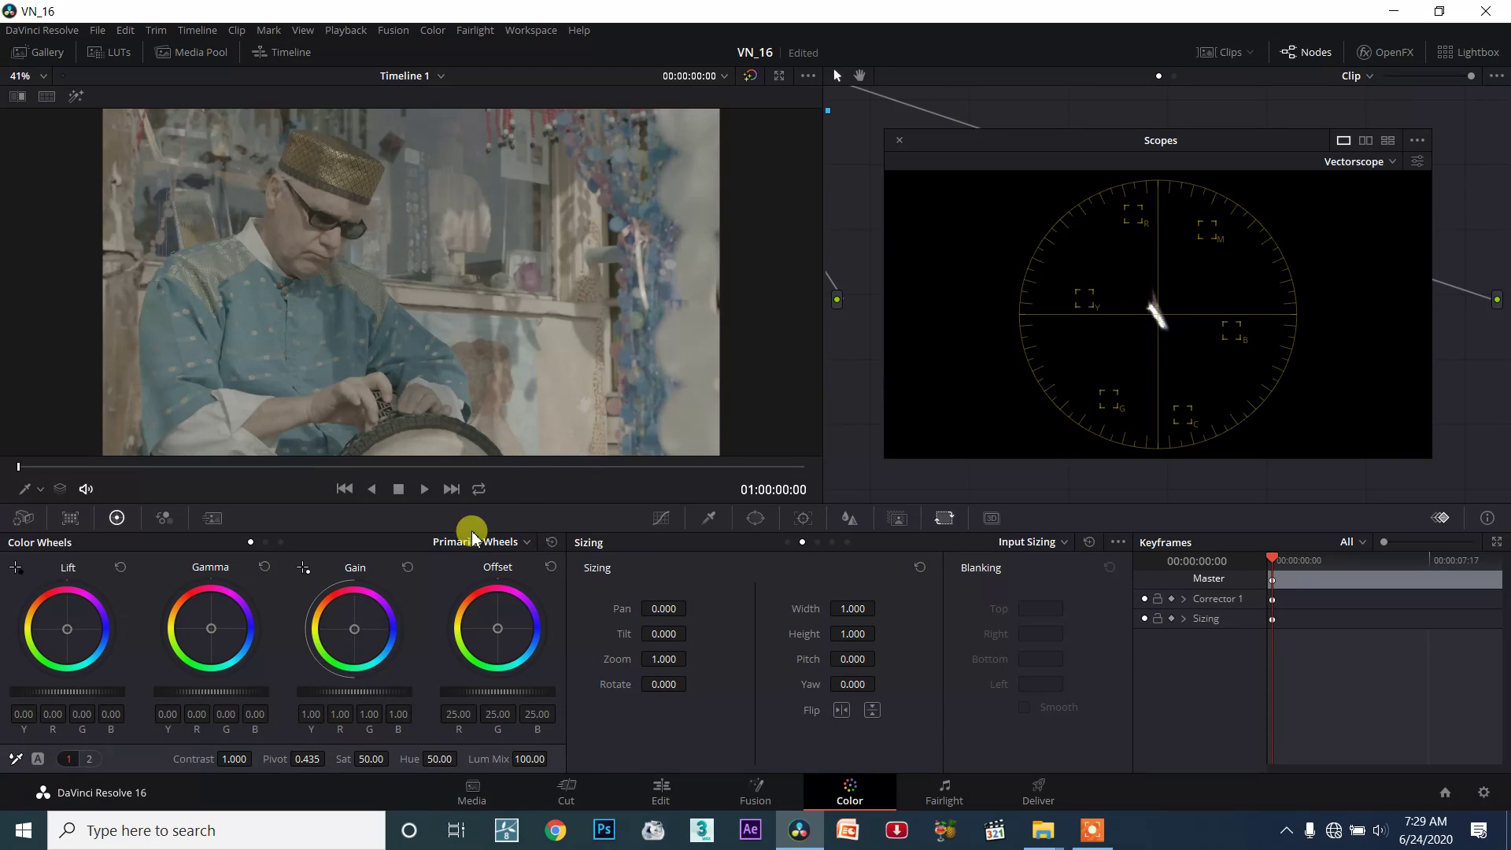
- Show the primaries as bars, lower Gain red to 0.43 for a cyan cast, then reset Gain
click(525, 542)
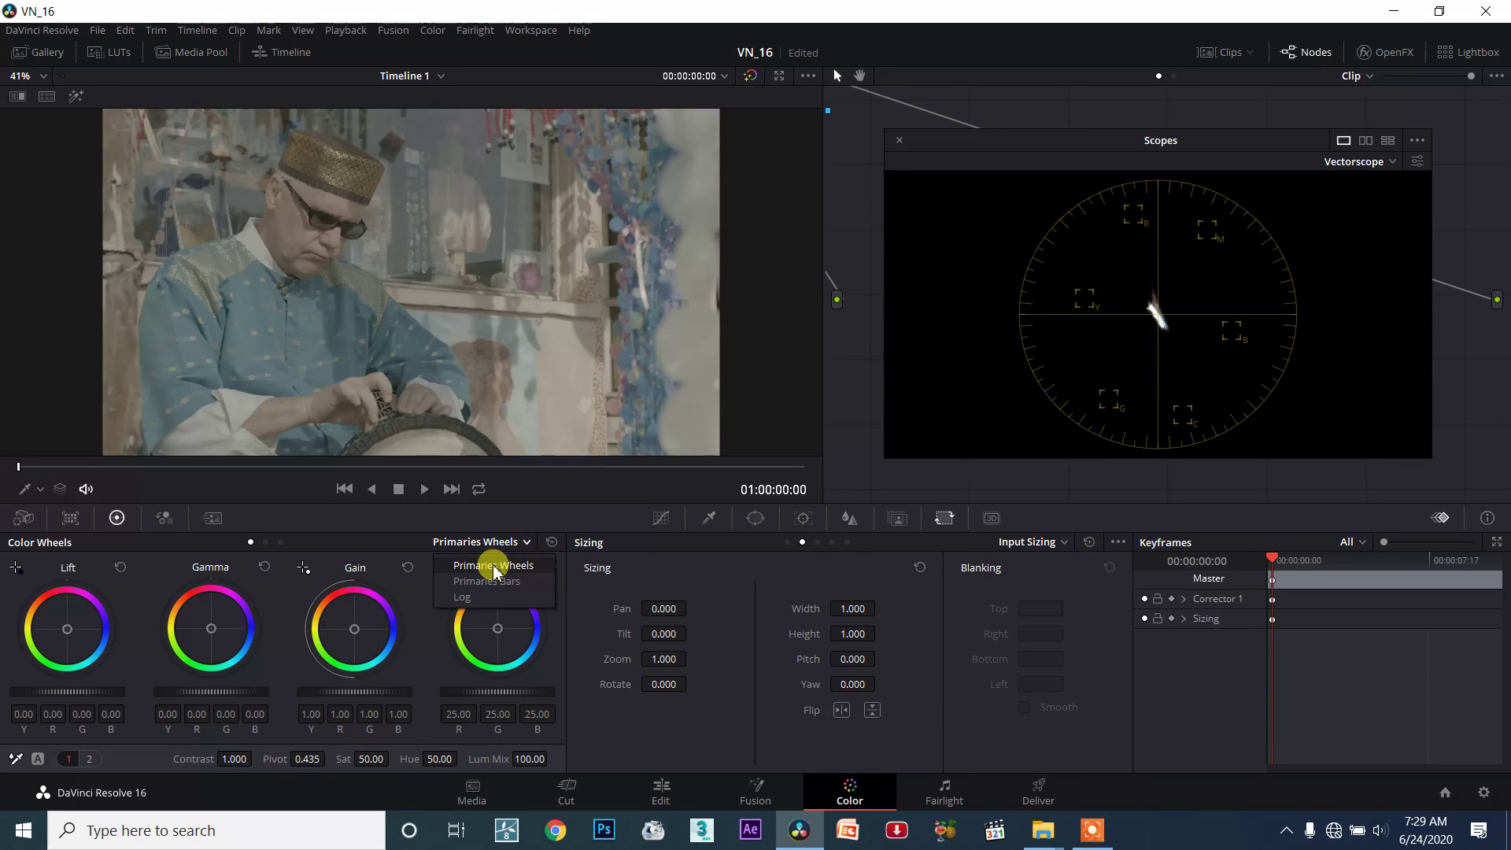
click(490, 581)
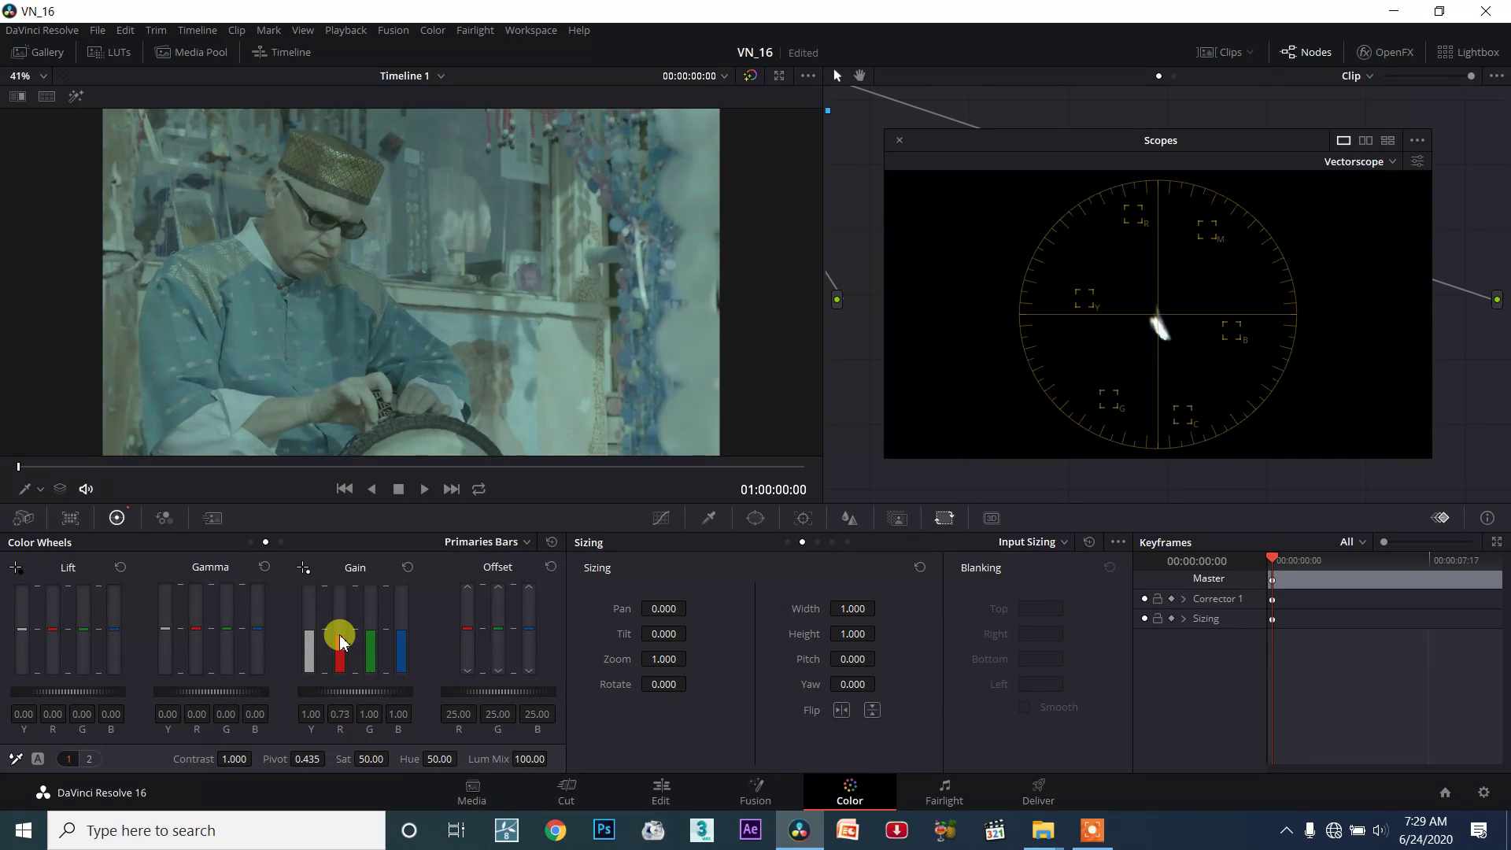
drag(339, 634, 339, 639)
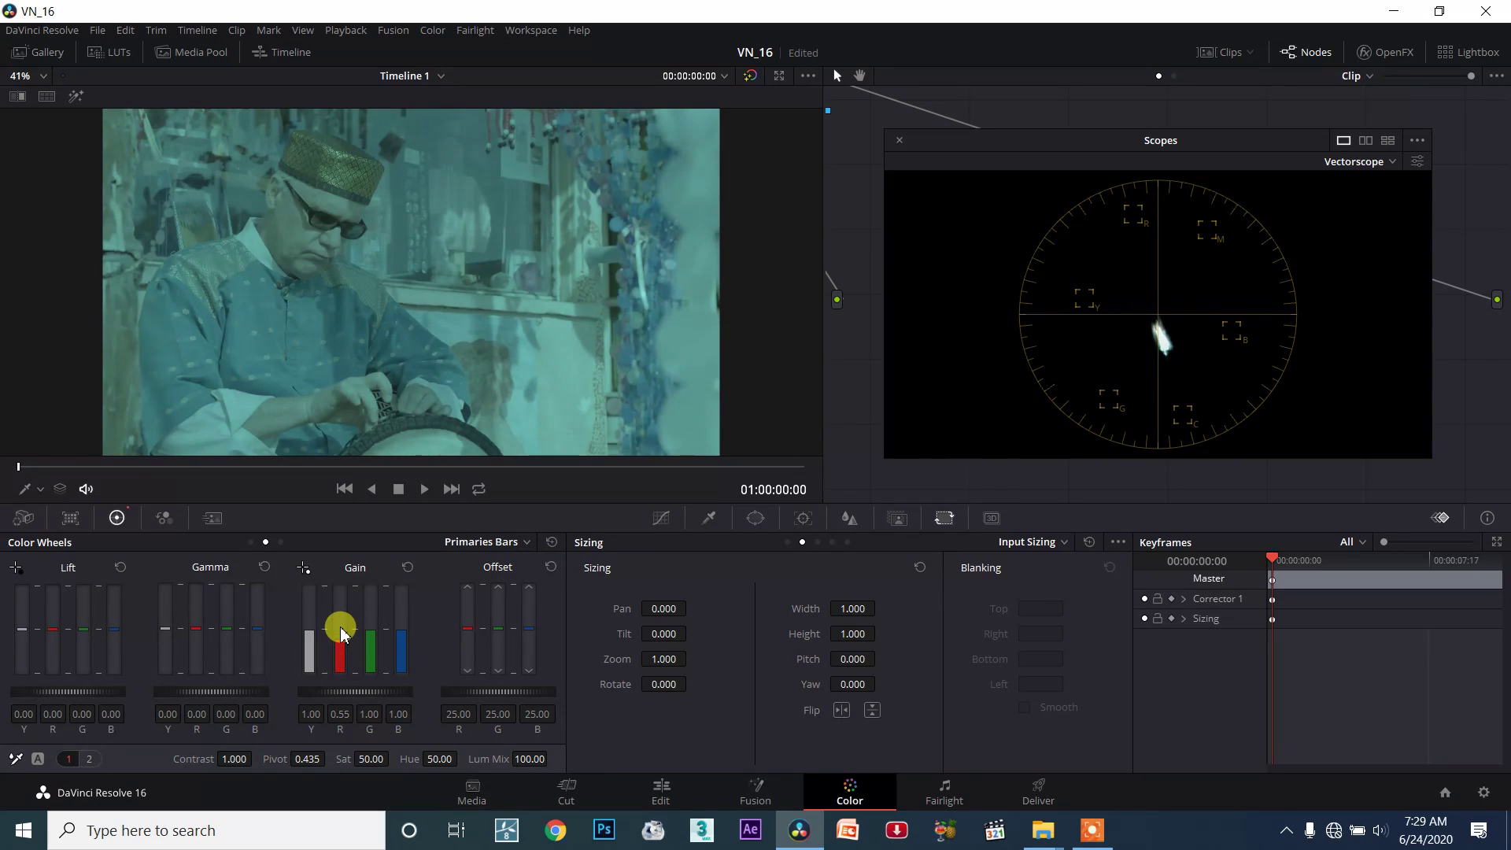
drag(341, 632, 329, 633)
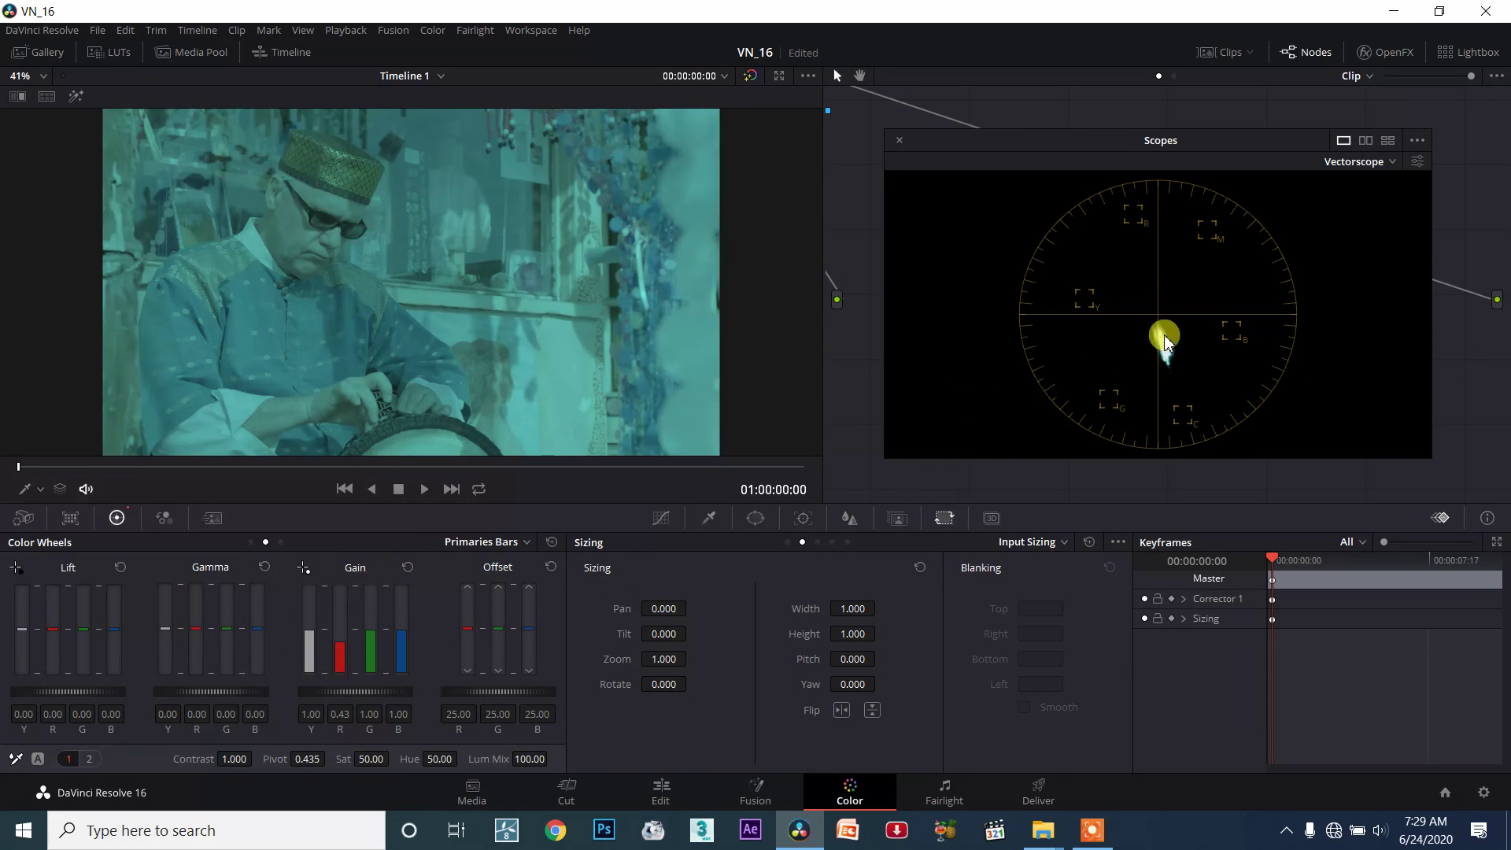
click(408, 567)
- Switch back to Primaries Wheels, push the Gain wheel toward cyan, then reset Gain to neutral
click(501, 542)
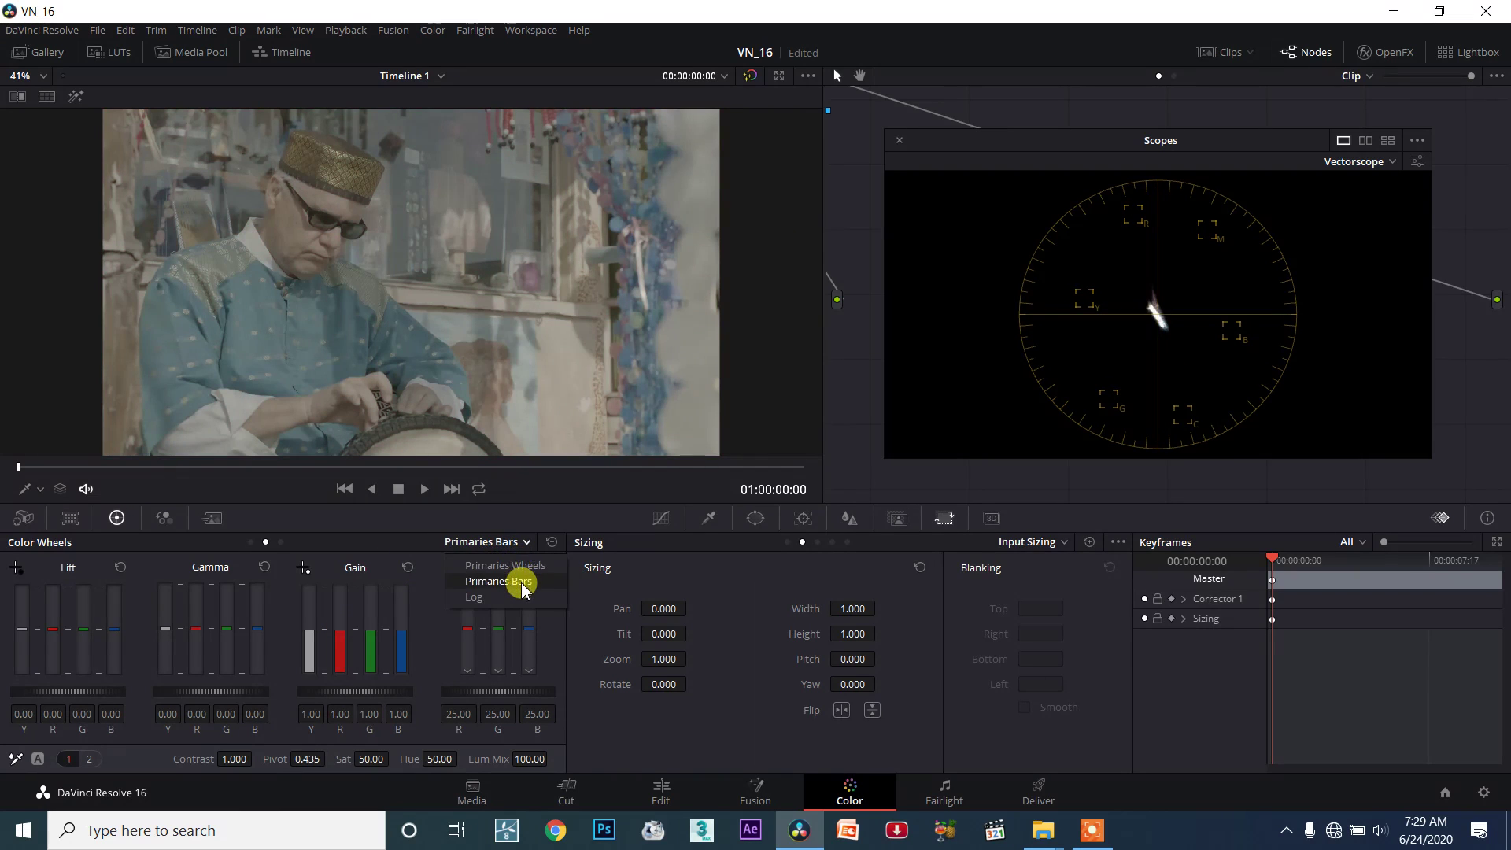
click(508, 566)
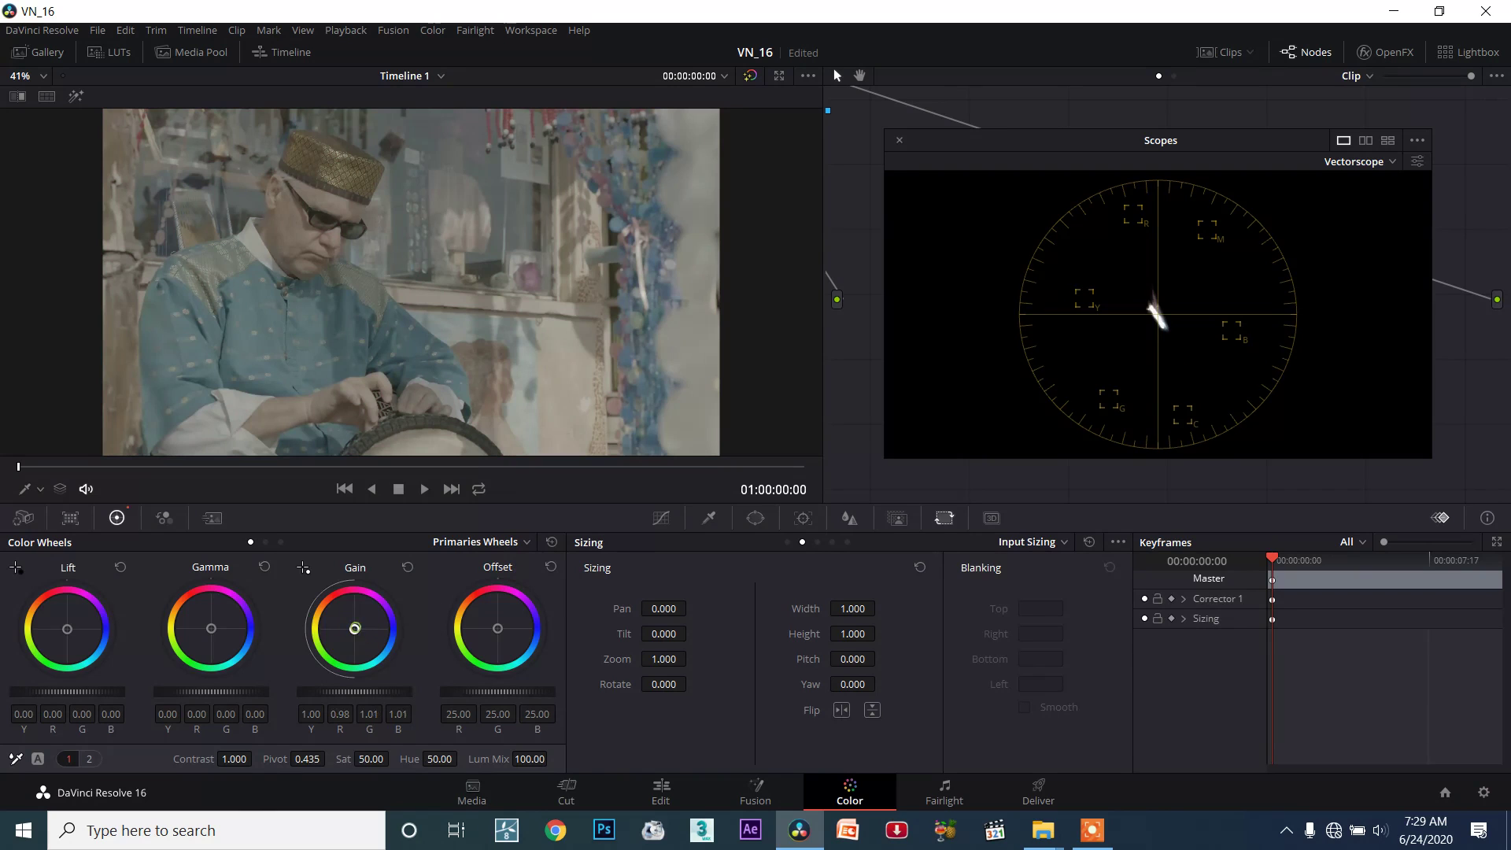
drag(355, 634, 356, 636)
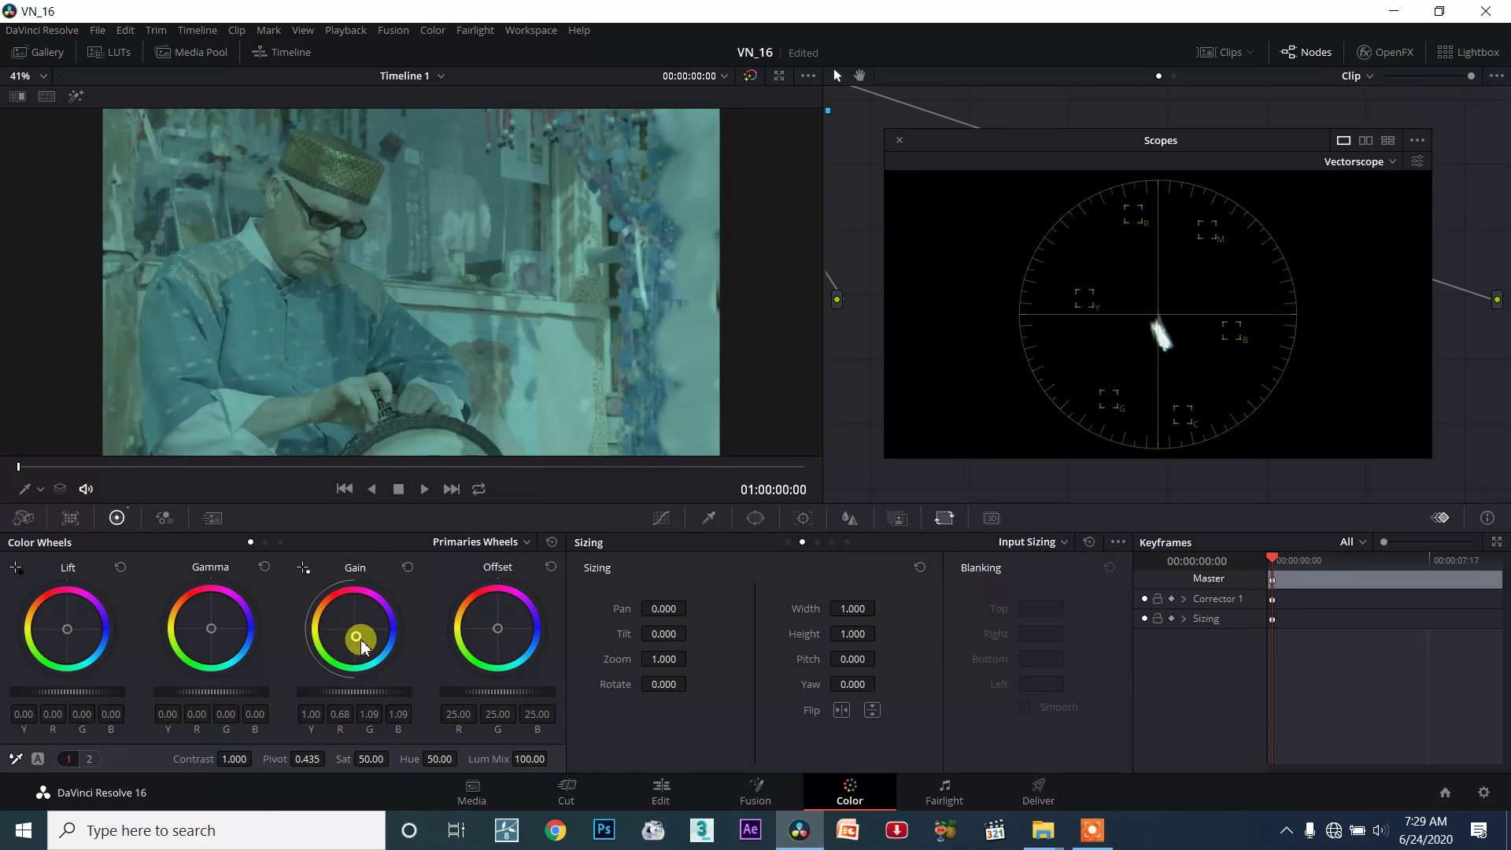
drag(357, 639, 359, 643)
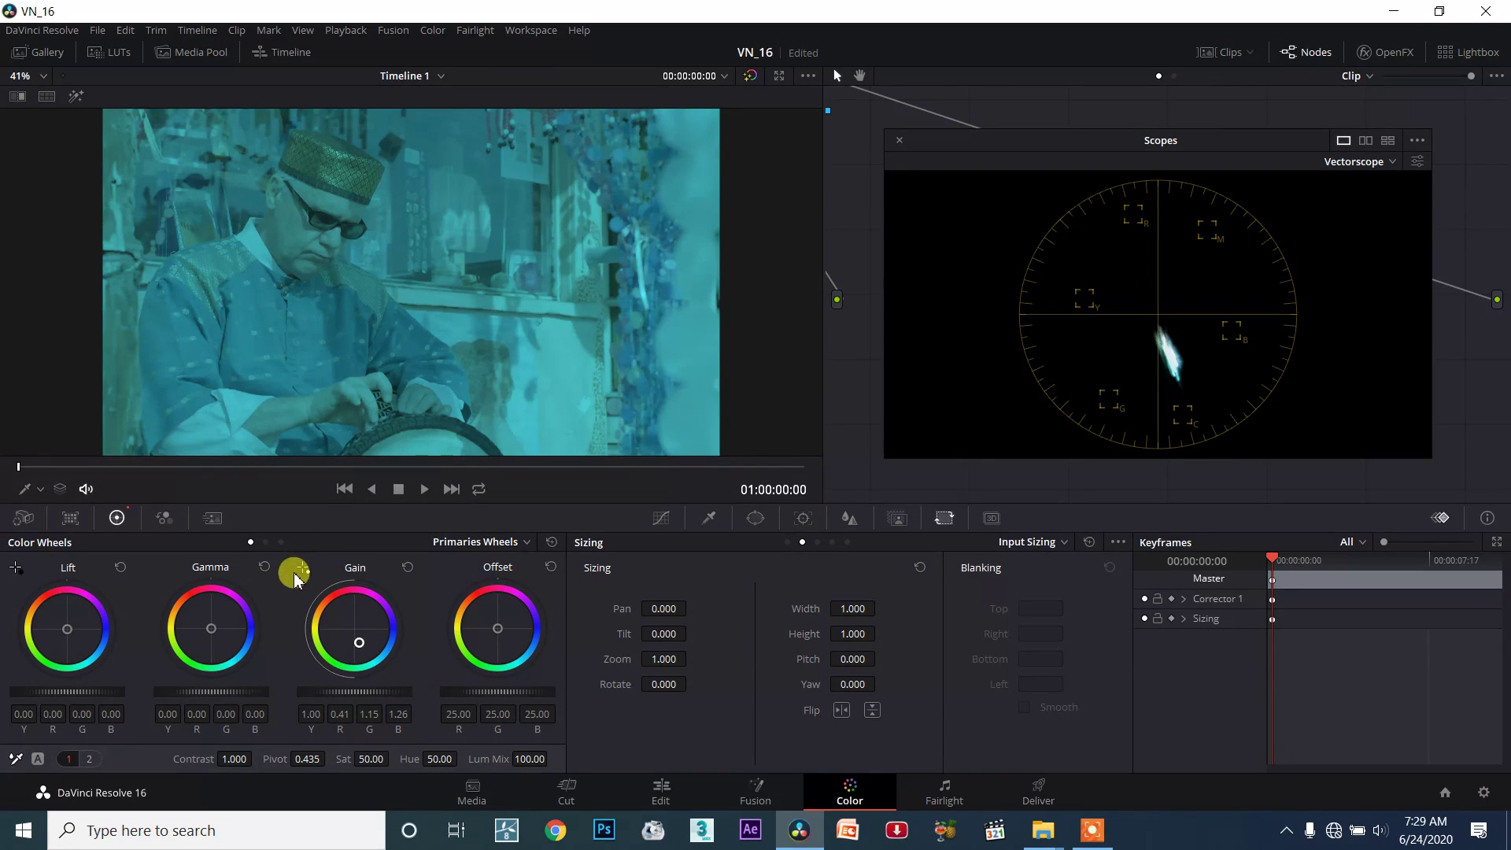
click(407, 567)
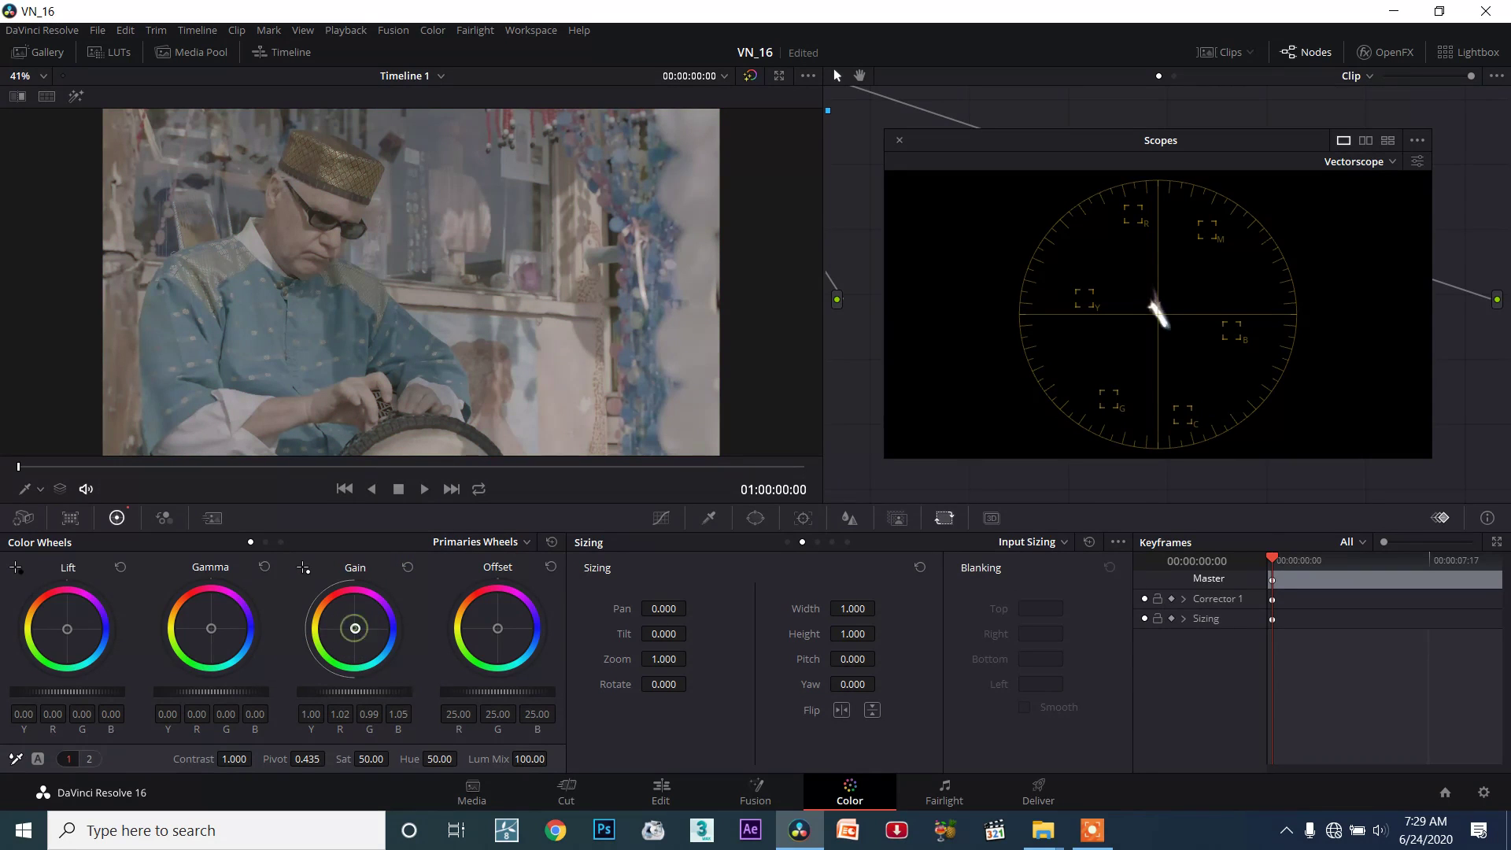
drag(359, 626, 373, 619)
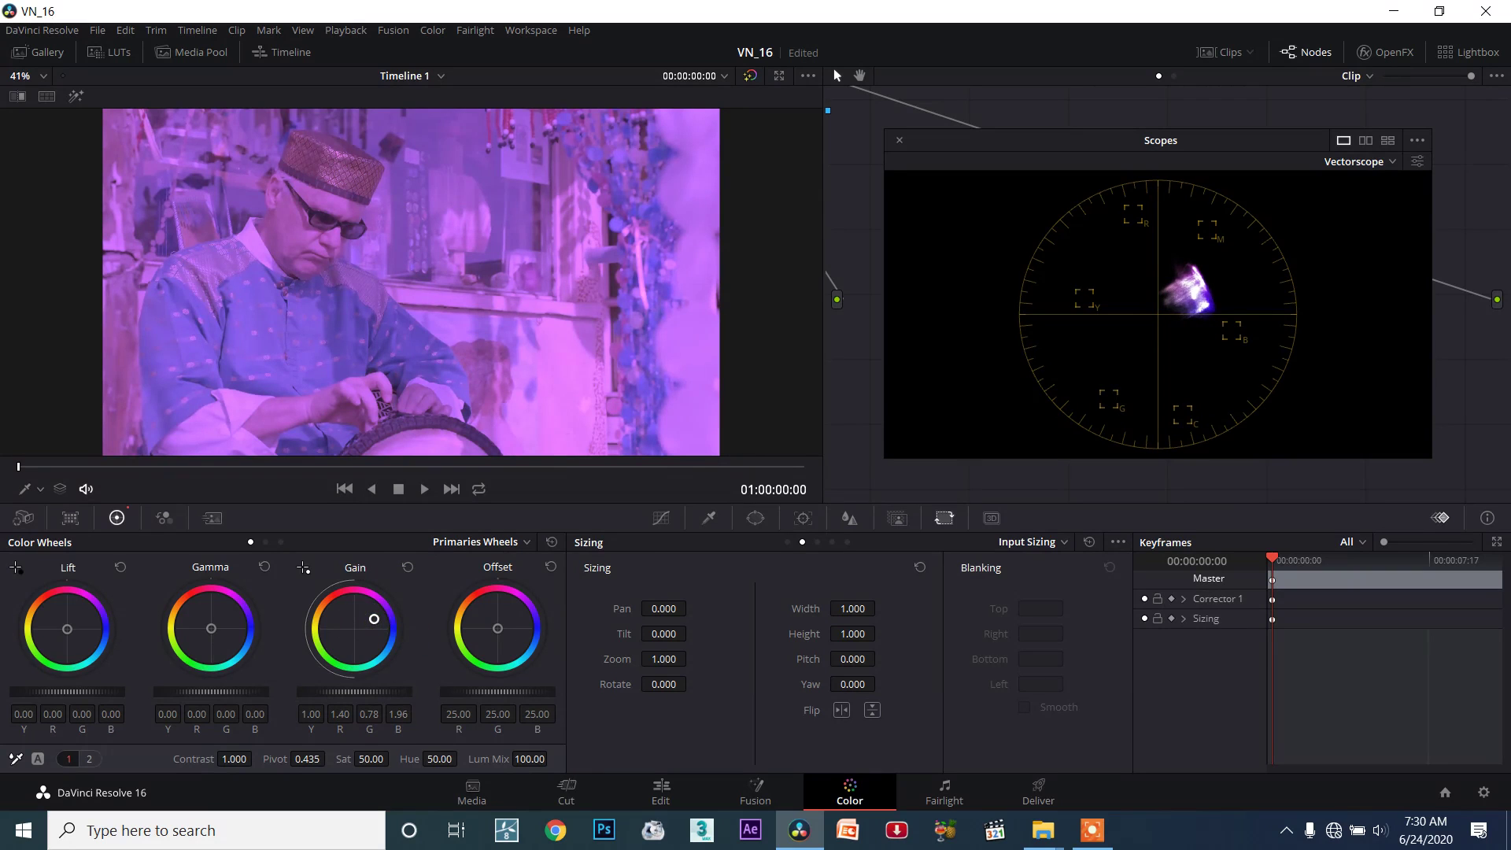
click(408, 567)
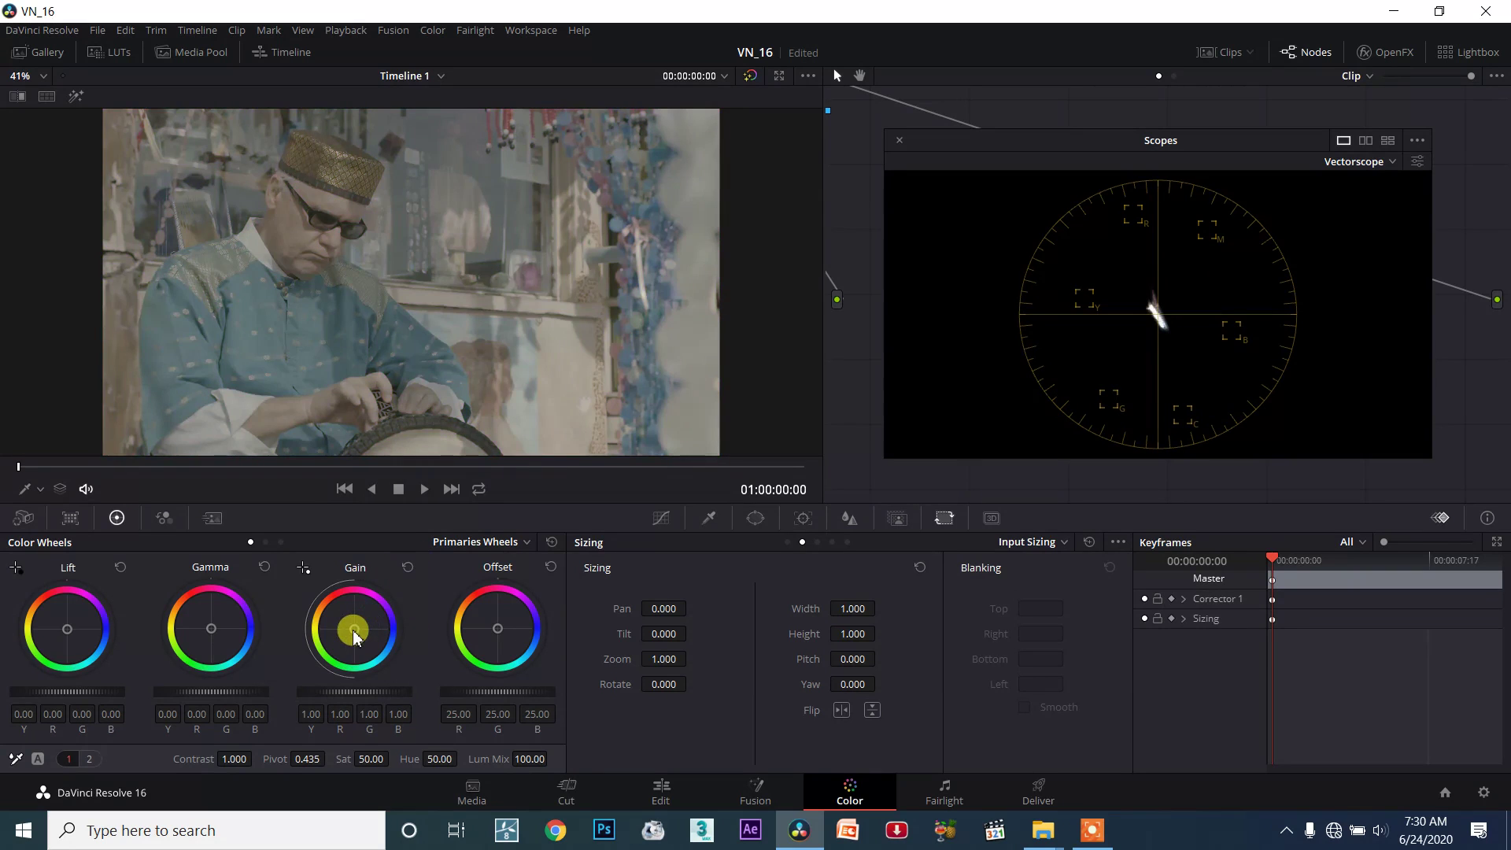
drag(354, 628, 377, 612)
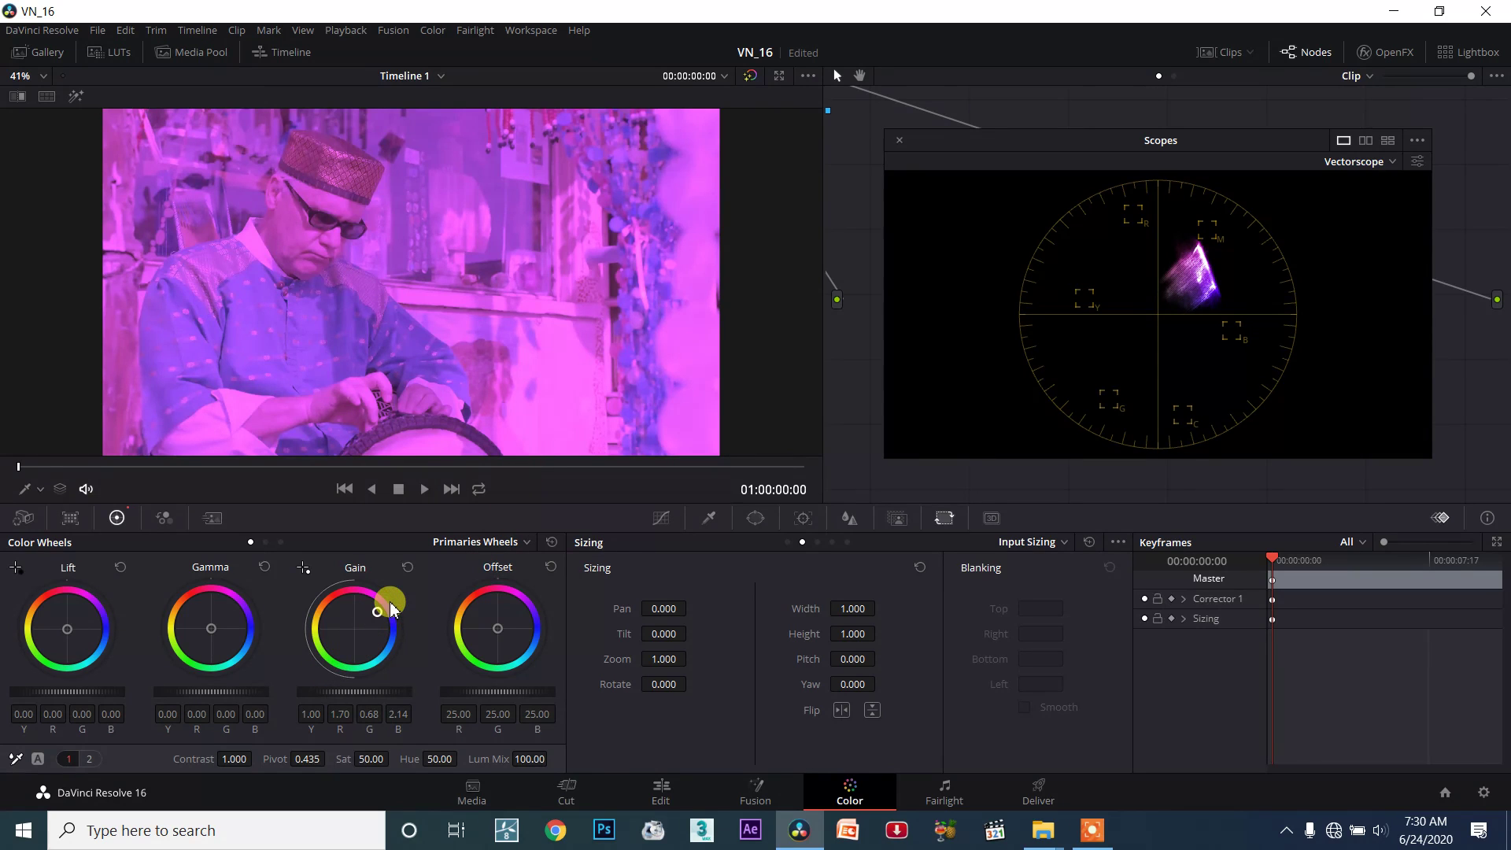
click(407, 566)
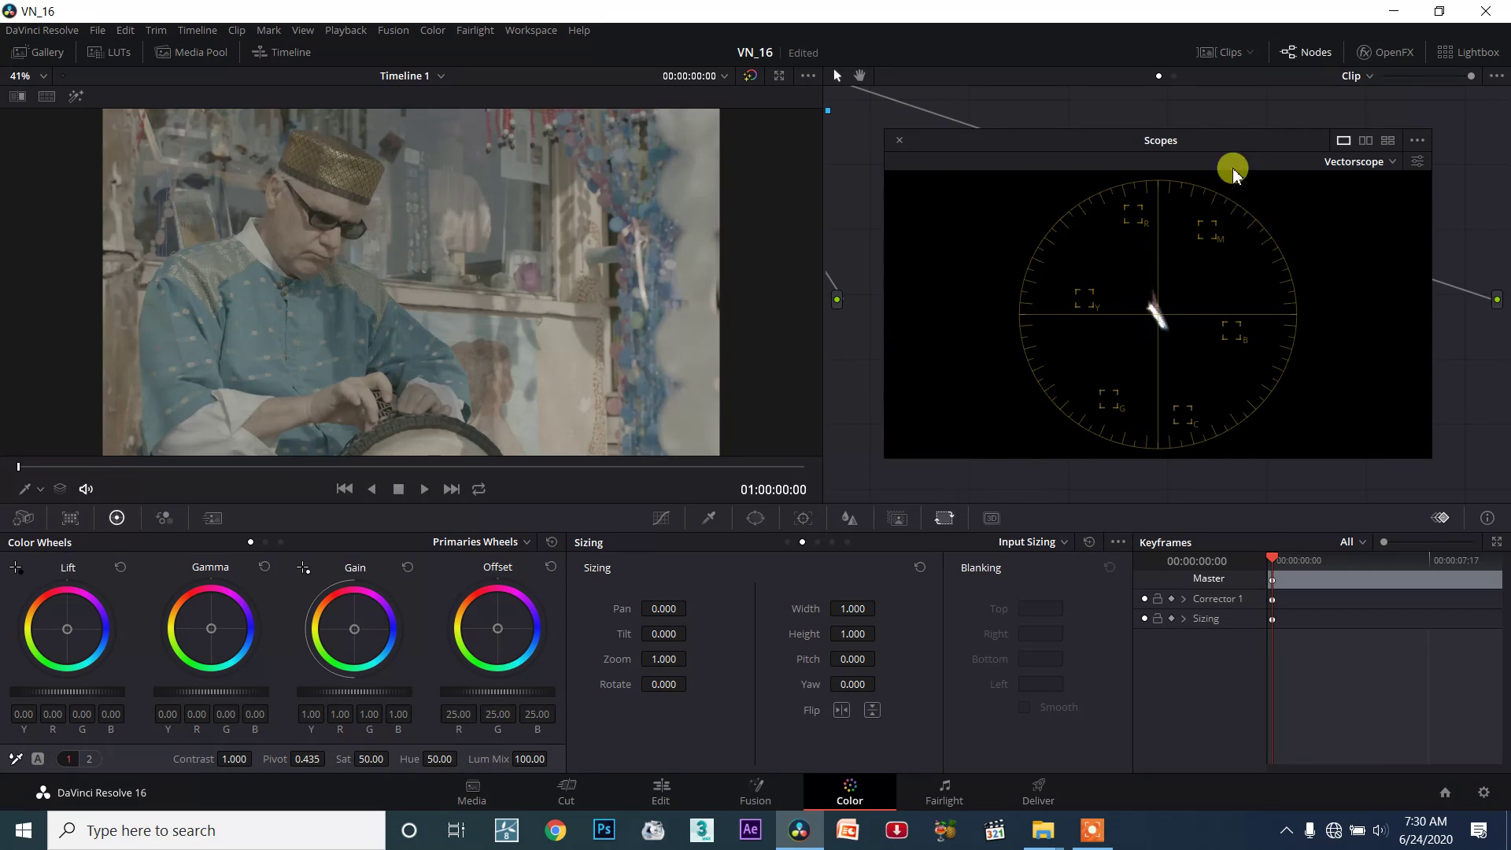
- Nudge the floating scopes window right and toggle the primaries to bars and back to wheels
drag(1235, 149, 1250, 150)
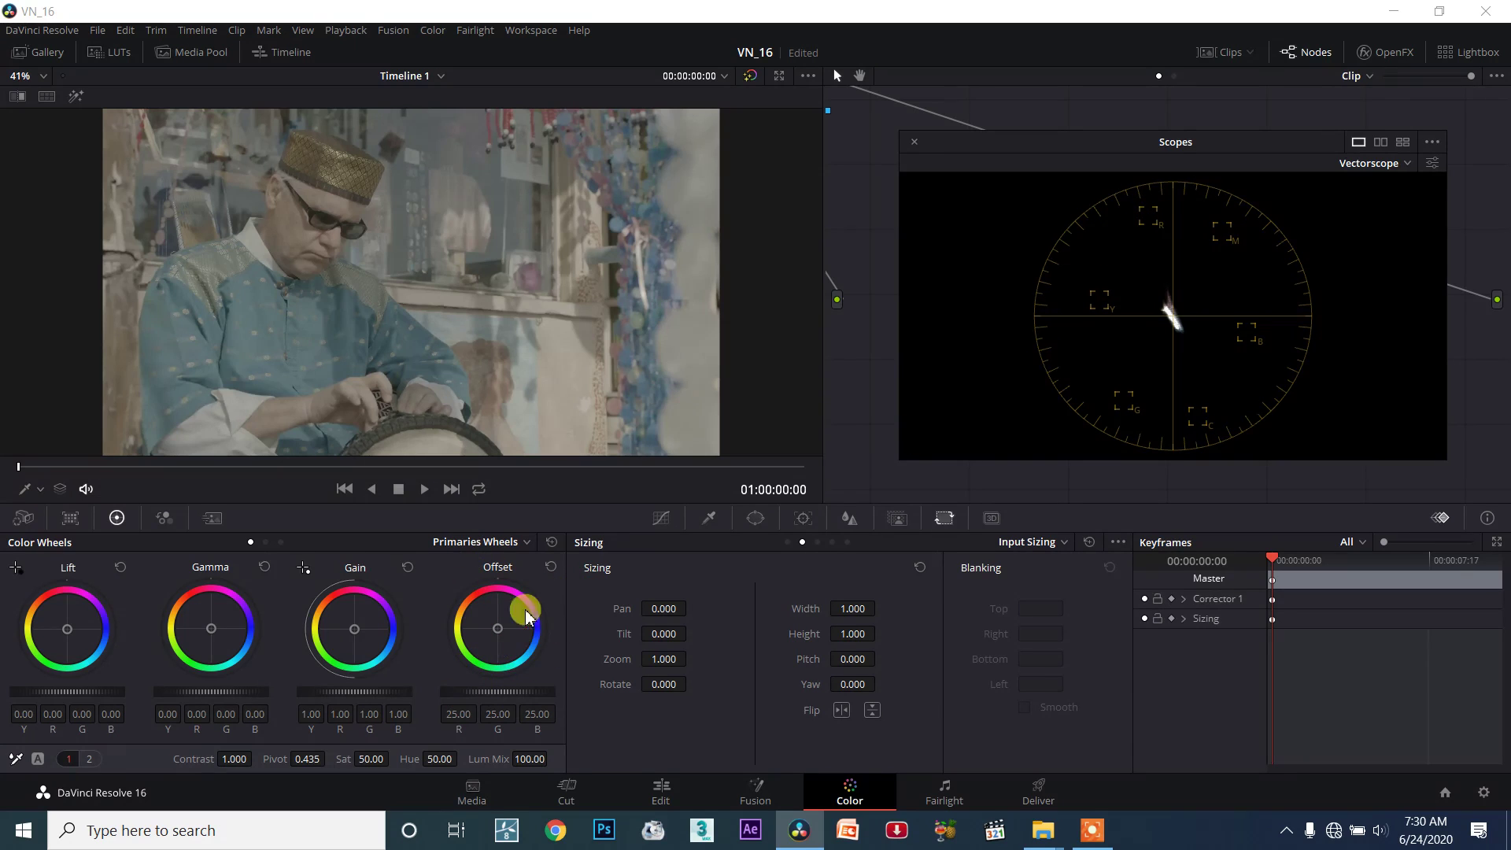
click(506, 551)
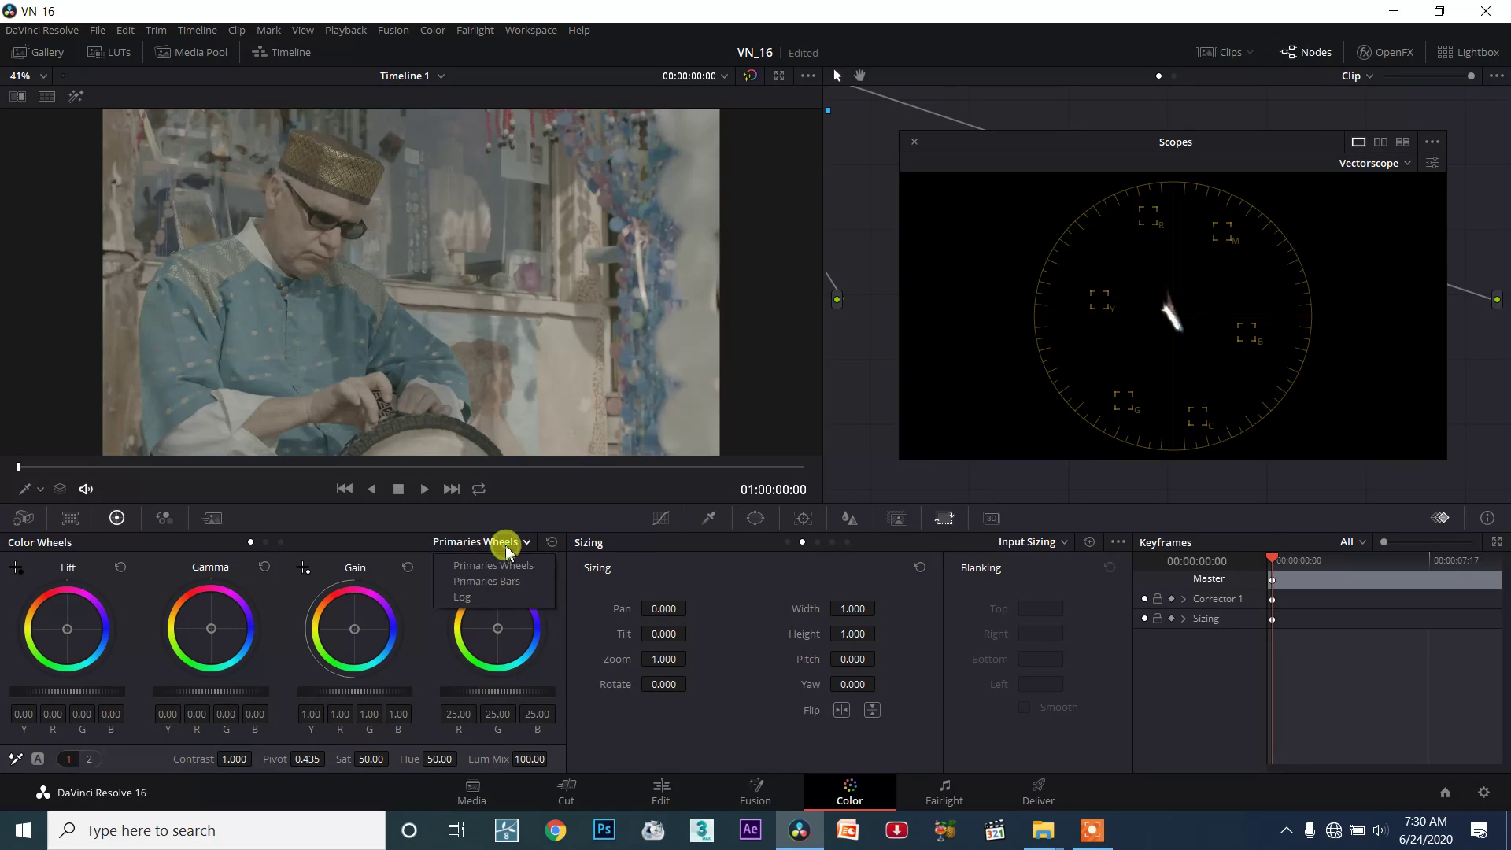
click(510, 582)
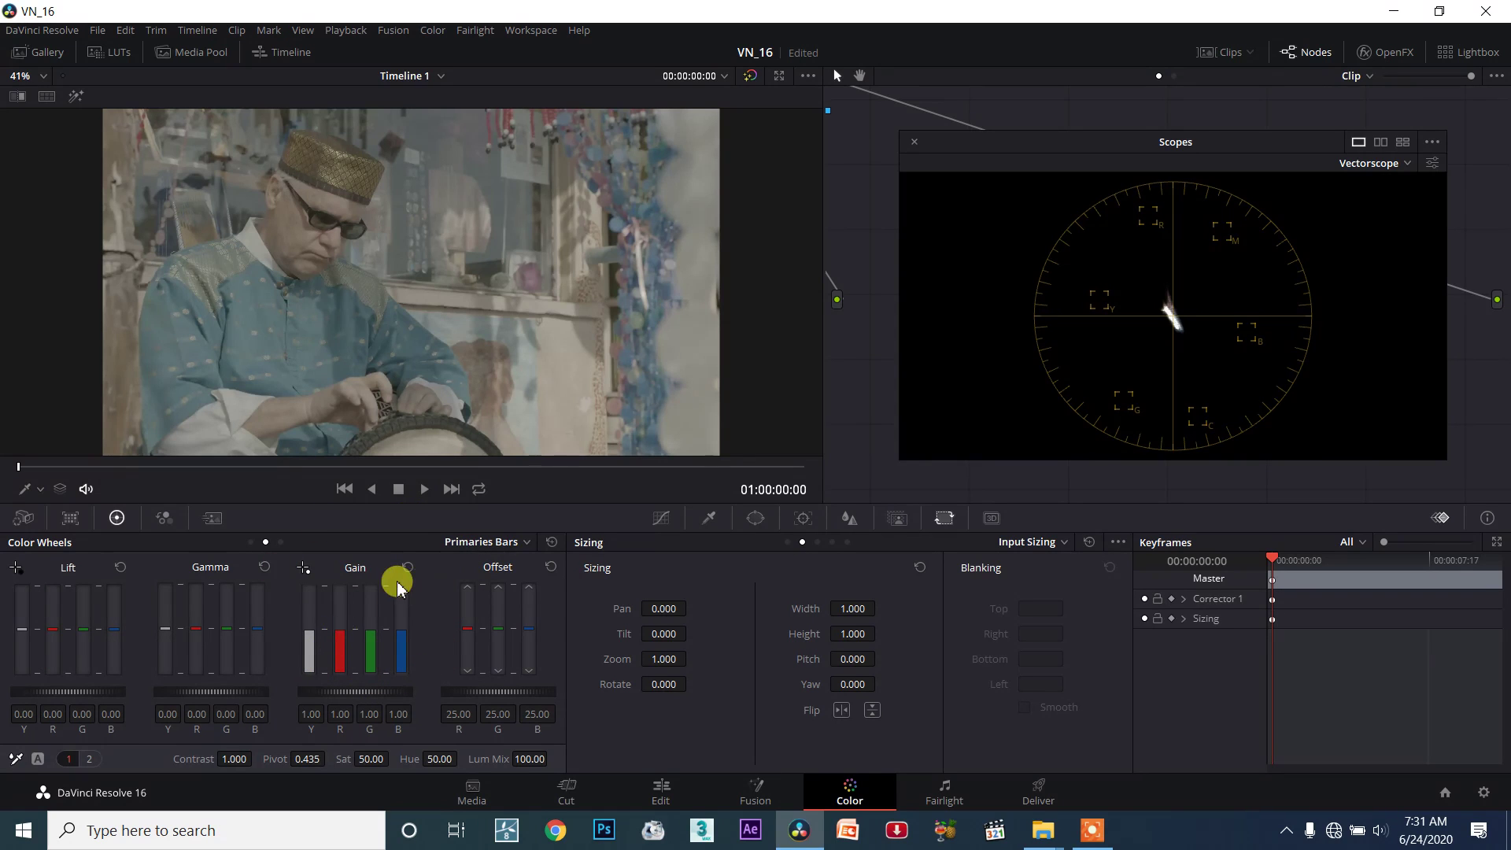
click(524, 543)
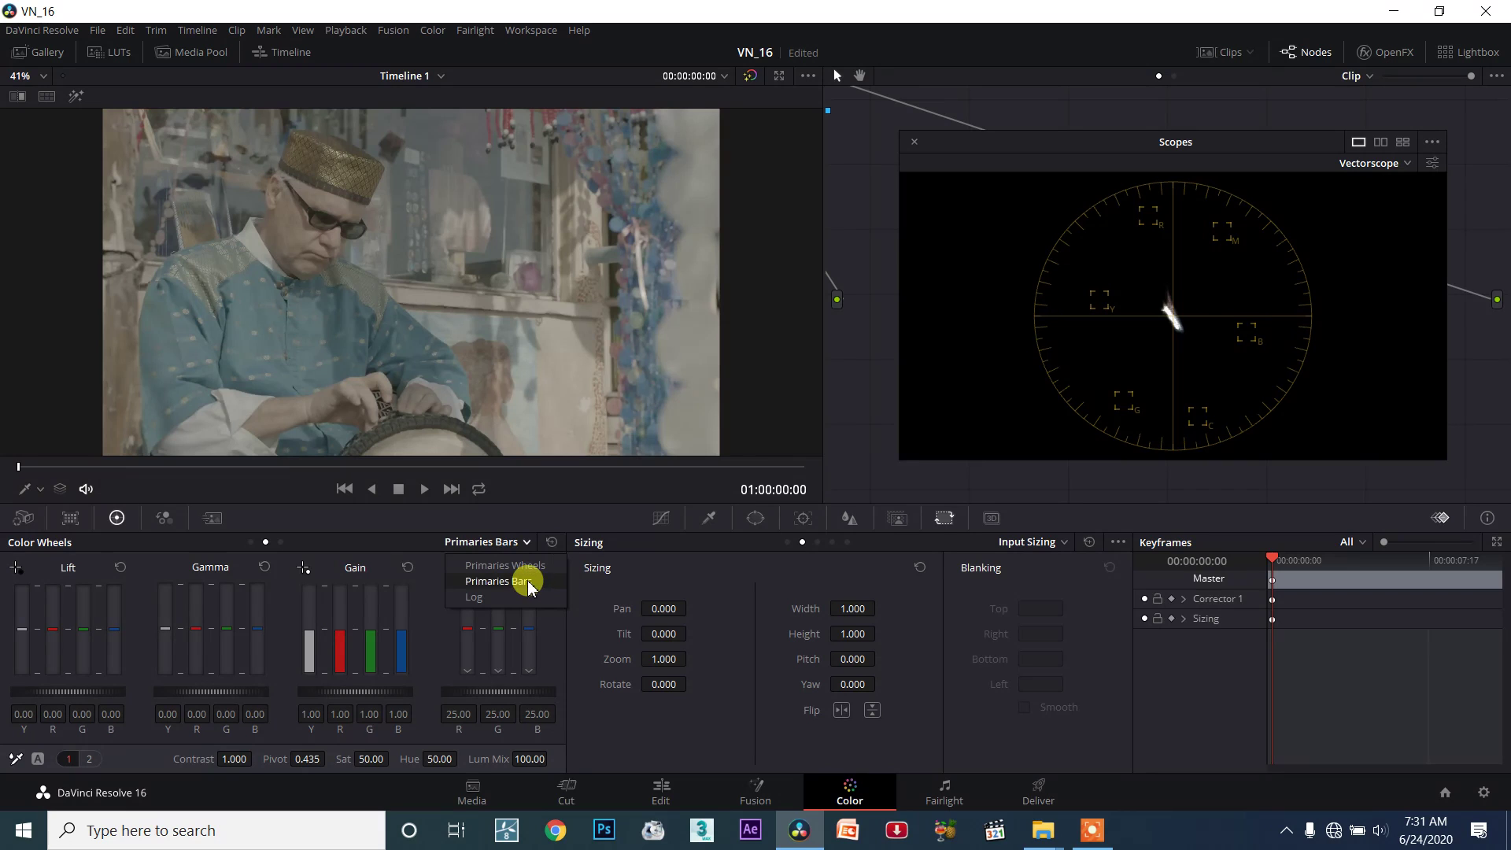
click(526, 582)
click(516, 543)
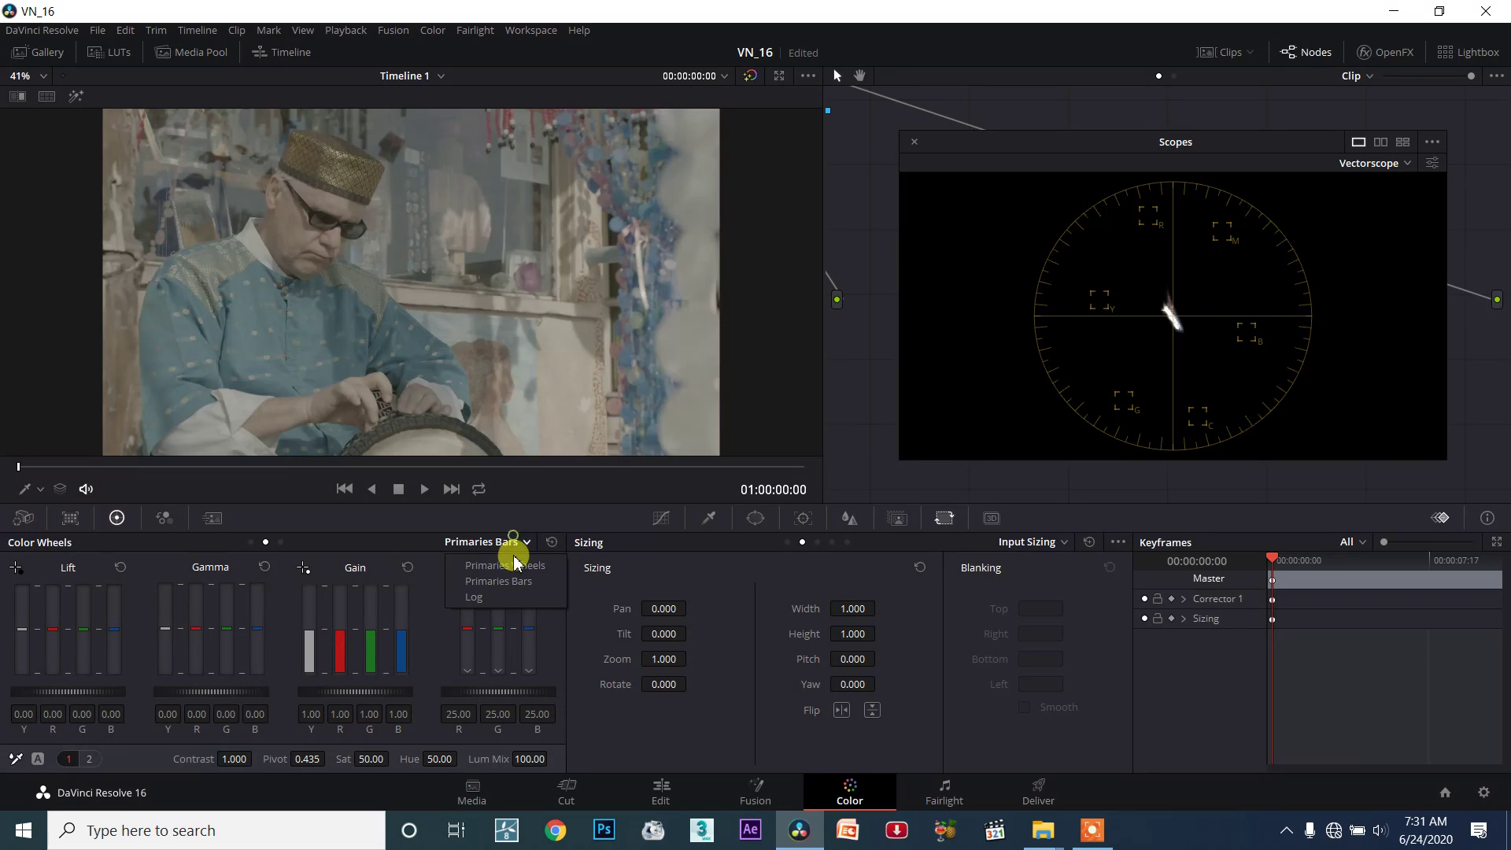
click(504, 565)
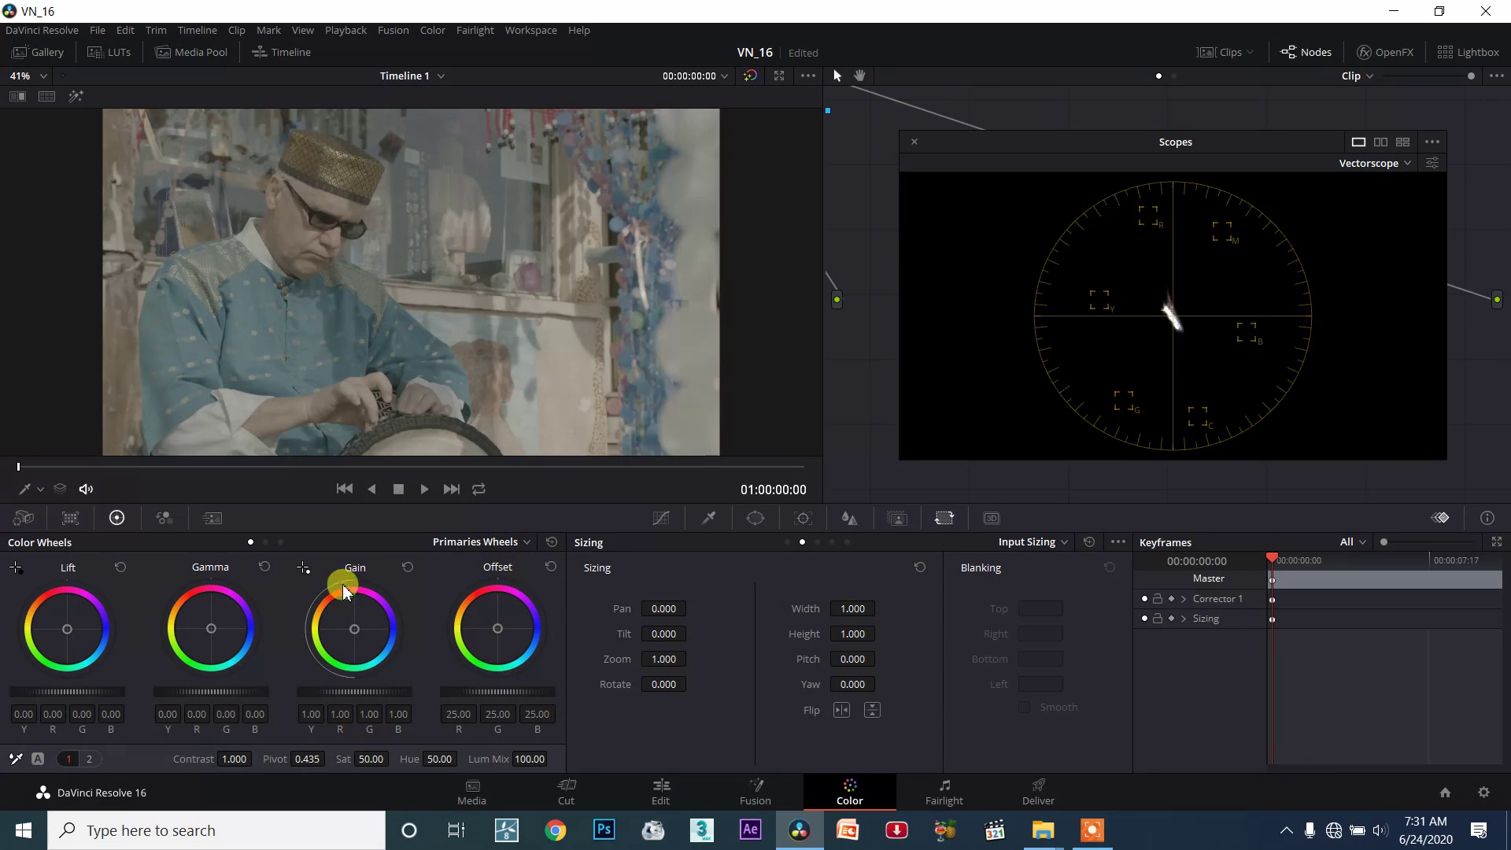